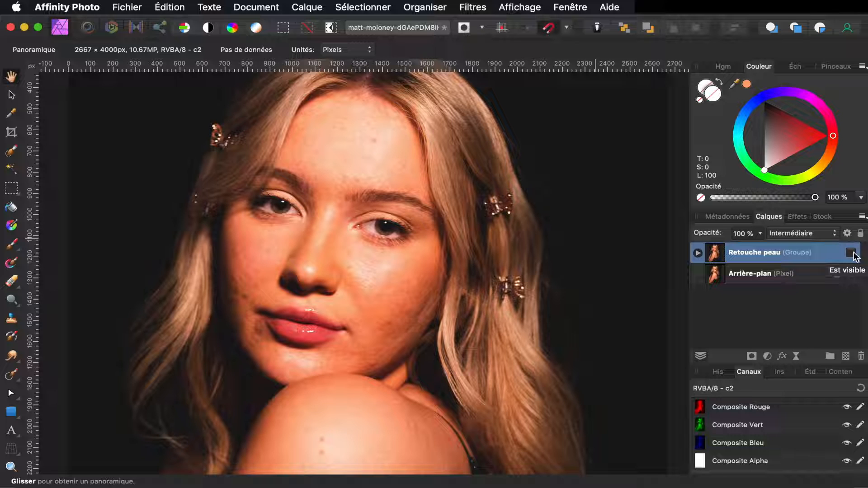
# Step: Compare the portrait with and without the Retouche peau group by toggling the group's visibility
pyautogui.click(851, 252)
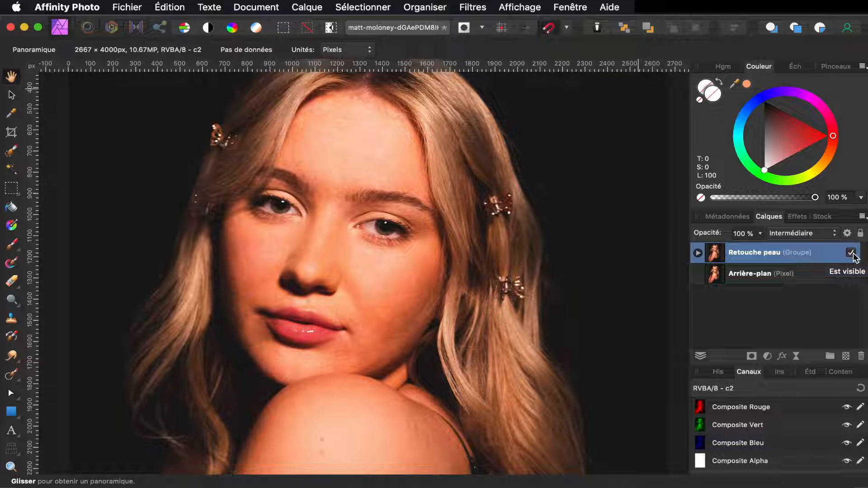
pyautogui.click(851, 253)
pyautogui.click(851, 253)
pyautogui.click(852, 253)
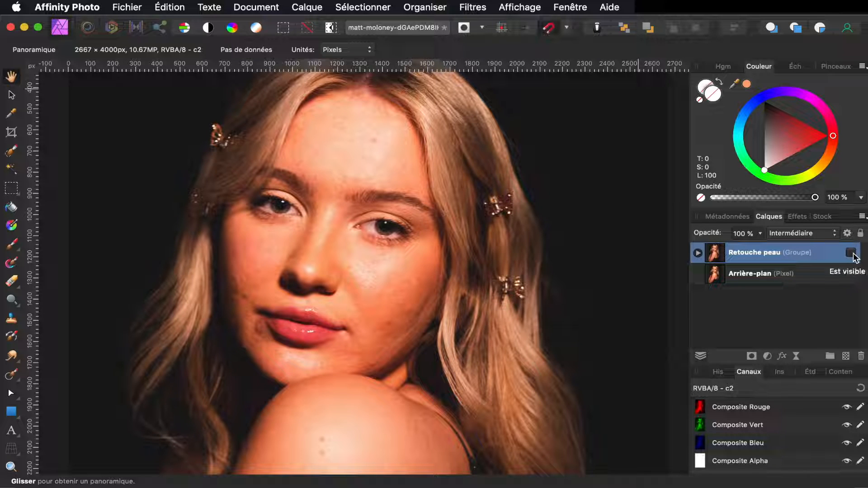
pyautogui.click(851, 253)
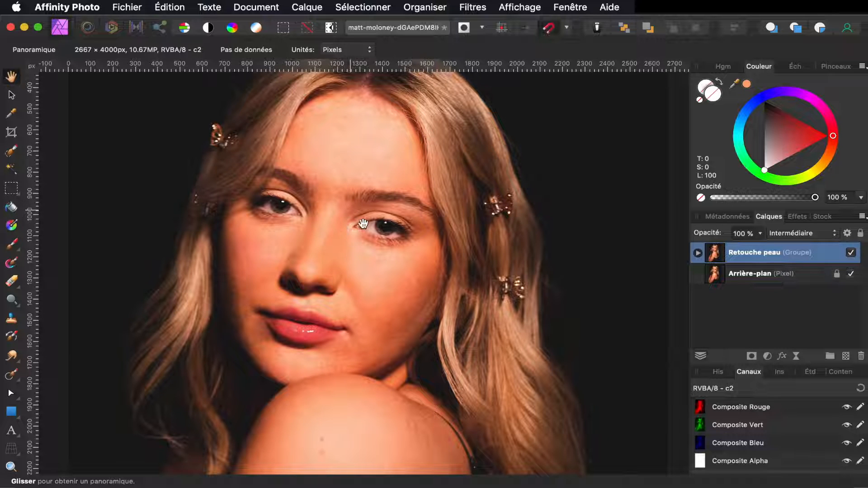
pyautogui.click(852, 253)
pyautogui.click(852, 254)
# Step: Delete the Retouche peau group and duplicate the Arrière-plan layer
pyautogui.click(861, 357)
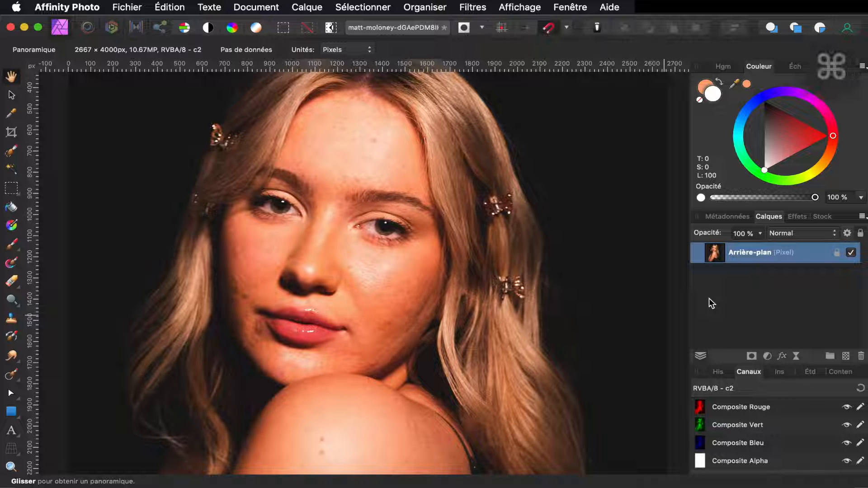
pyautogui.press('super+j')
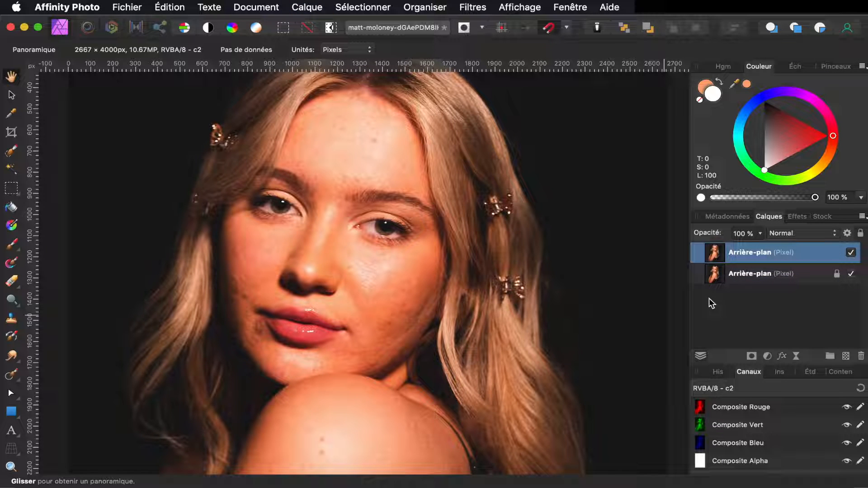
# Step: Start the Séparation de fréquence filter on the duplicated Arrière-plan layer and inspect its split preview on the face
pyautogui.scroll(-3, 507, 180)
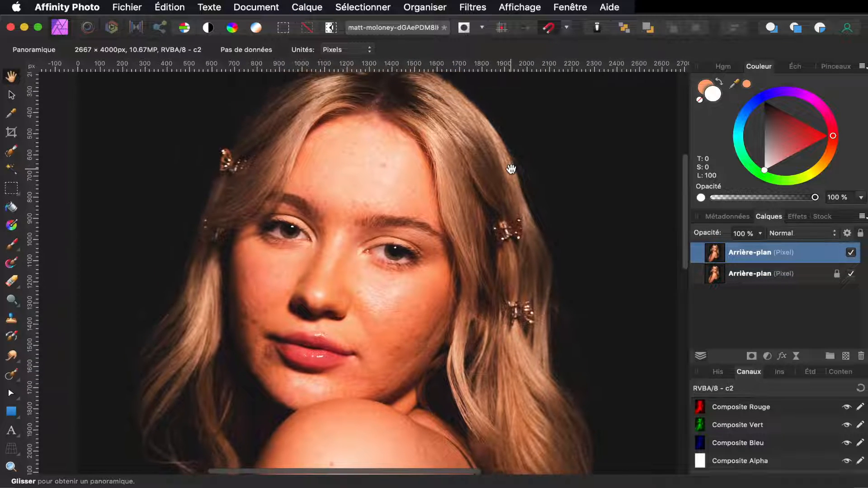
pyautogui.scroll(-4, 506, 179)
pyautogui.scroll(4, 507, 179)
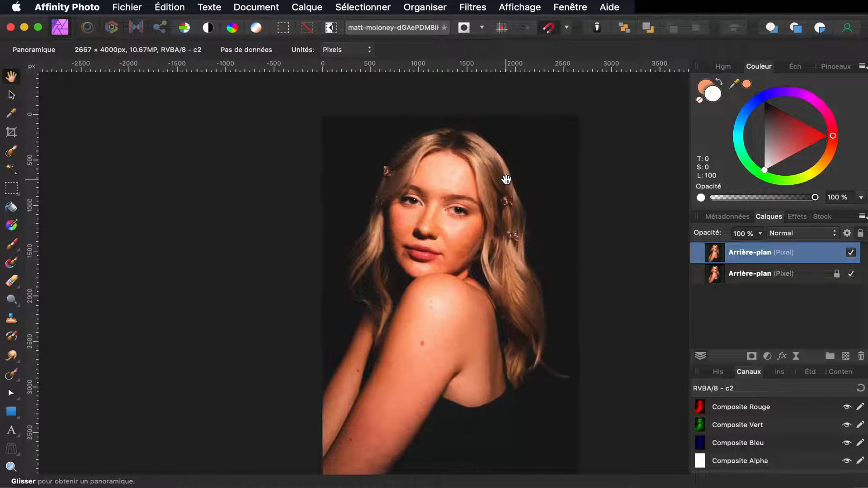
pyautogui.hscroll(4, 506, 179)
pyautogui.scroll(-2, 507, 179)
pyautogui.scroll(2, 506, 179)
pyautogui.hscroll(-1, 507, 179)
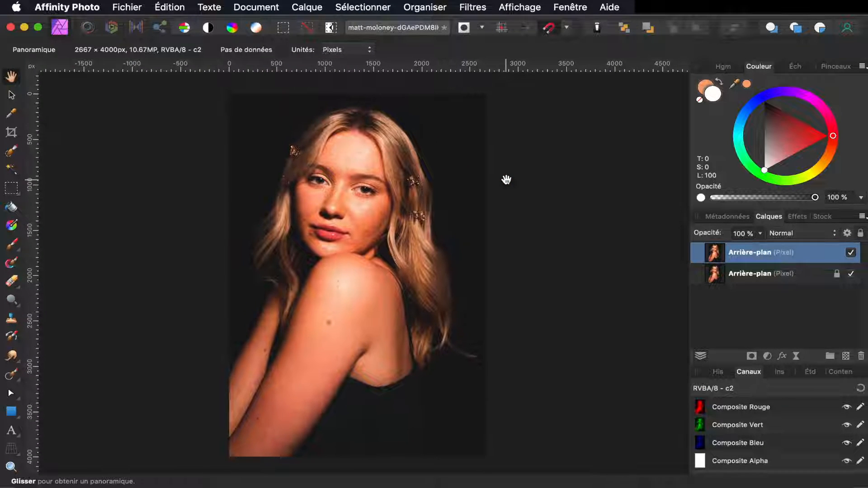
pyautogui.scroll(3, 506, 180)
pyautogui.scroll(1, 507, 180)
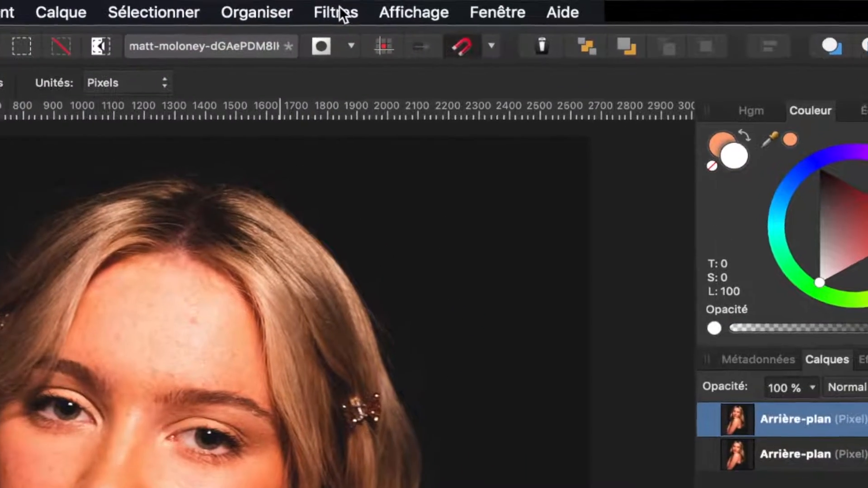
pyautogui.click(472, 6)
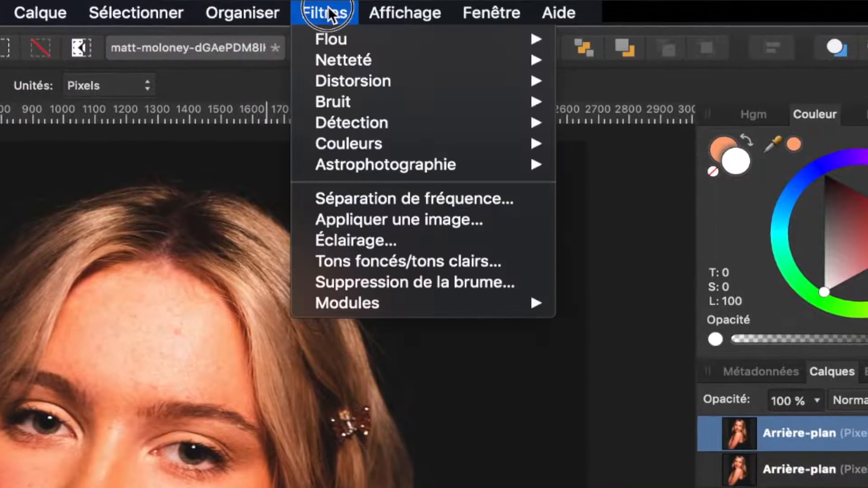
pyautogui.click(373, 204)
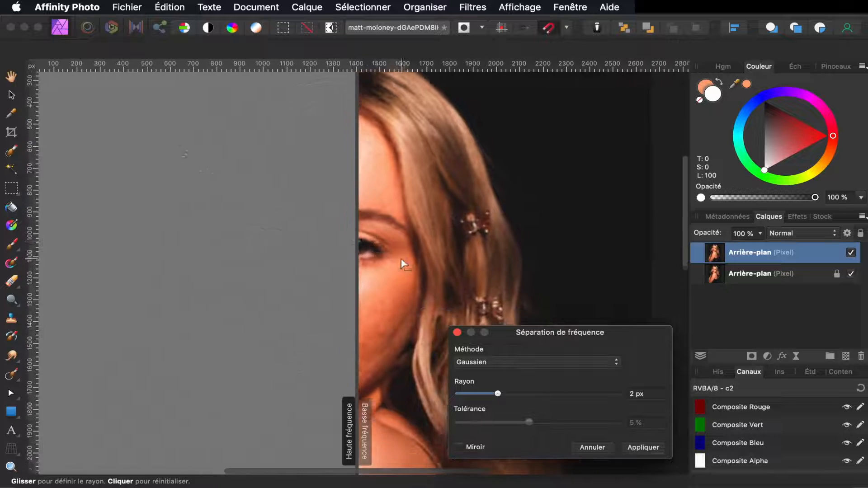
pyautogui.hscroll(-5, 404, 264)
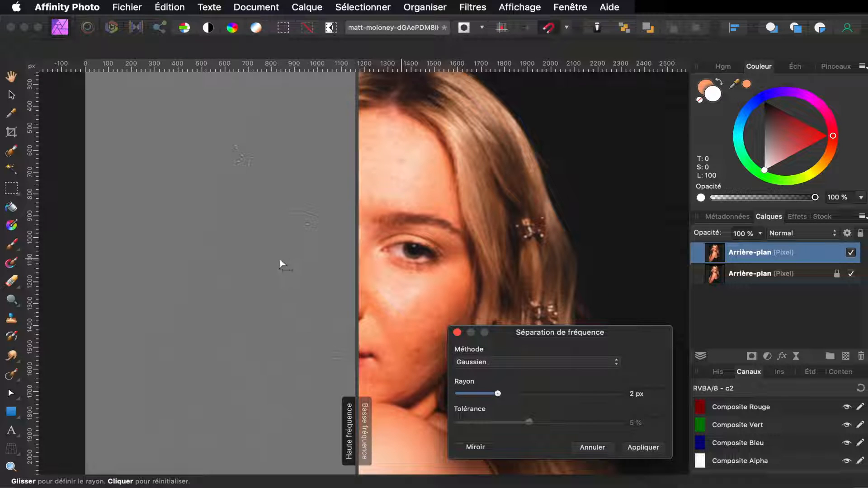
# Step: Try the Bilatéral method for the frequency separation and return to the Gaussien method
pyautogui.click(507, 364)
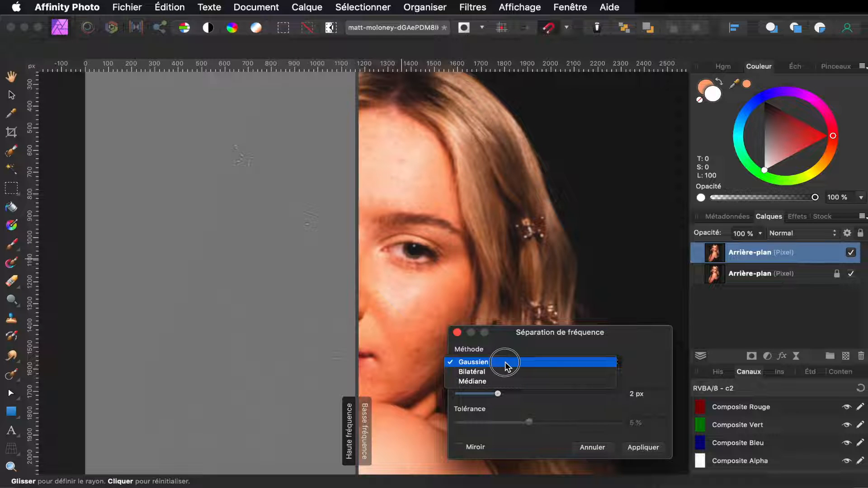
pyautogui.click(505, 372)
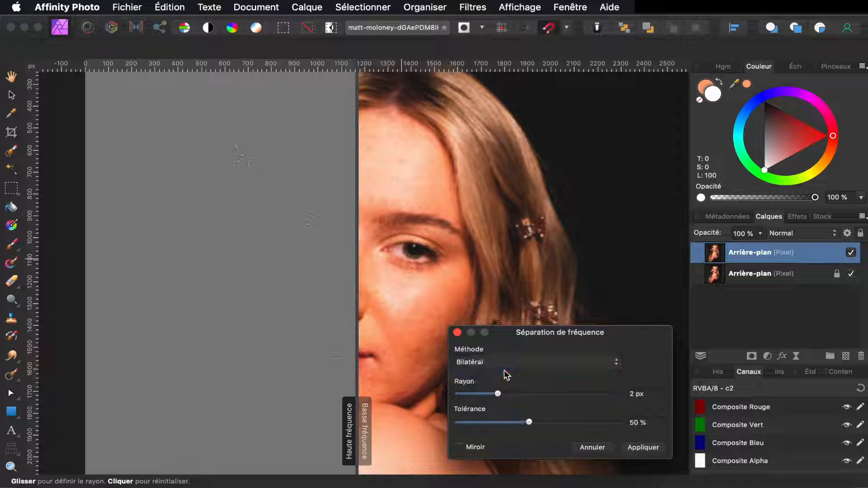
pyautogui.moveTo(501, 360)
pyautogui.mouseDown()
pyautogui.moveTo(503, 377)
pyautogui.moveTo(508, 350)
pyautogui.mouseUp()
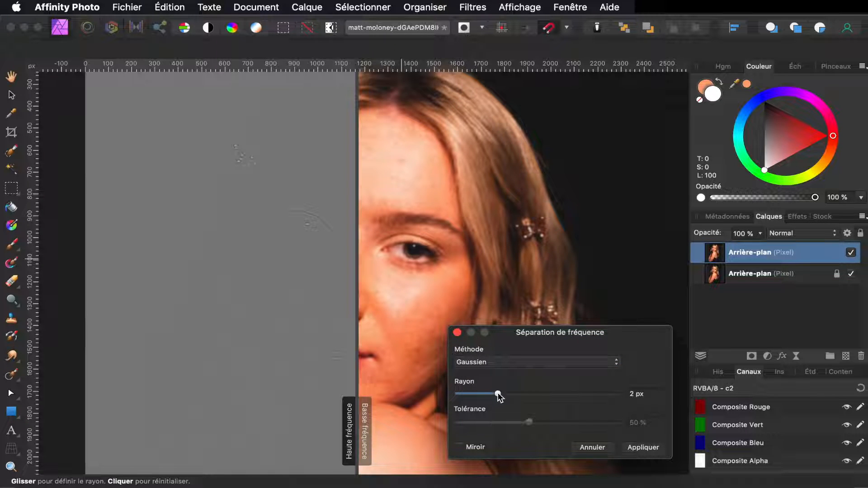
# Step: Apply the Gaussien frequency separation with a radius of 4,4 px, checking the result briefly with the Miroir preview
pyautogui.moveTo(498, 393); pyautogui.dragTo(510, 397)
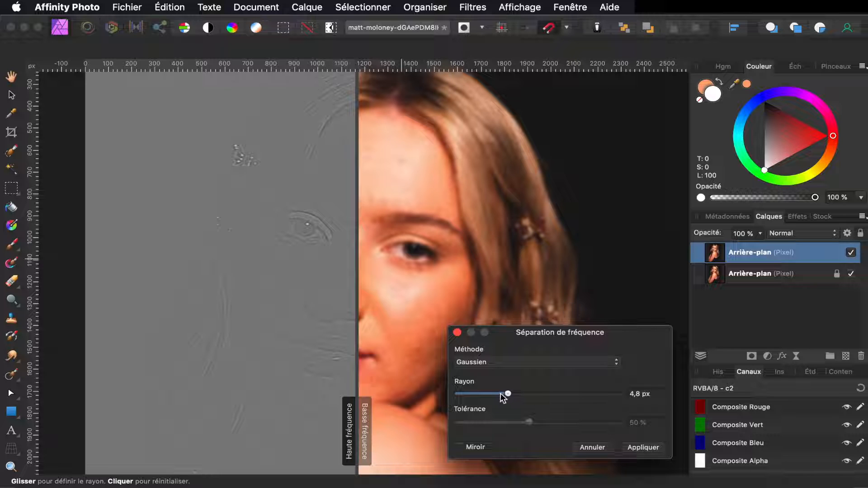
pyautogui.moveTo(508, 394)
pyautogui.mouseDown()
pyautogui.moveTo(496, 398)
pyautogui.moveTo(508, 397)
pyautogui.mouseUp()
pyautogui.click(460, 448)
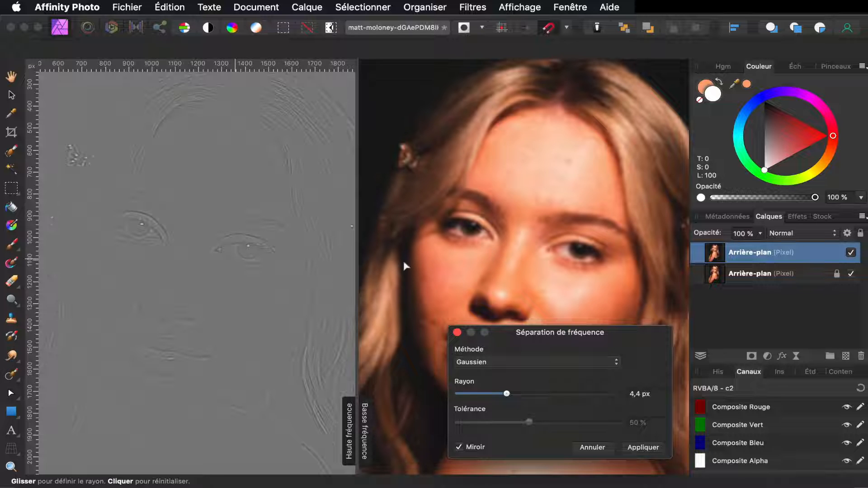
pyautogui.moveTo(513, 333); pyautogui.dragTo(642, 317)
pyautogui.click(584, 426)
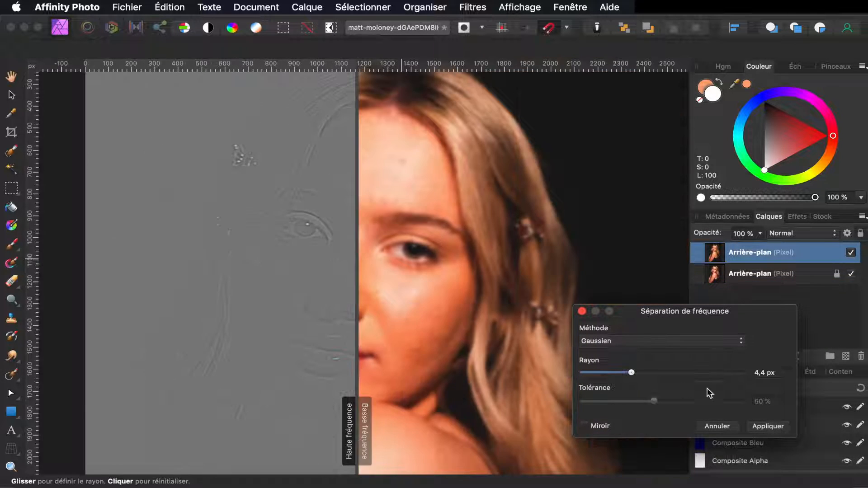
pyautogui.click(768, 426)
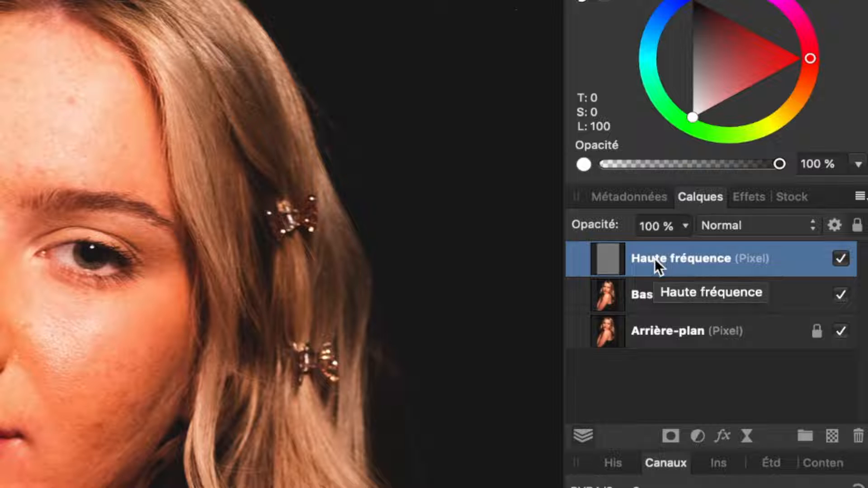
# Step: On the Basse fréquence layer, remove blemishes from the cheek on the photo's left side with the Inpainting Brush
pyautogui.click(619, 299)
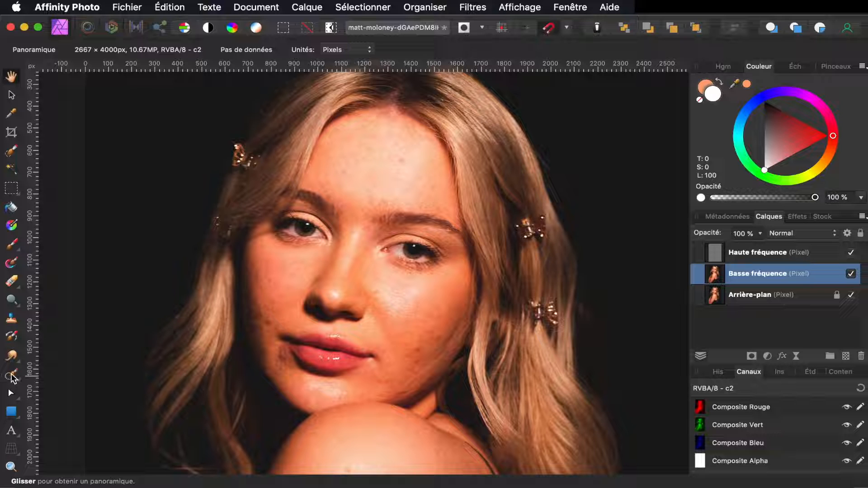
pyautogui.click(12, 376)
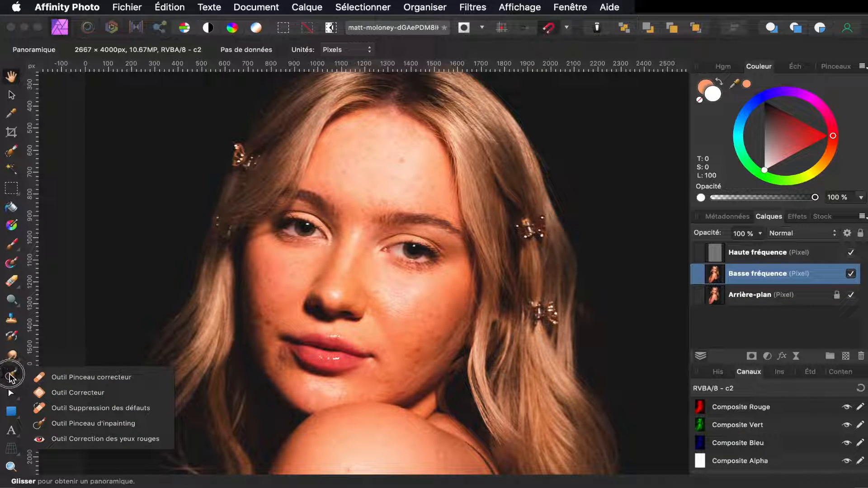
pyautogui.click(82, 427)
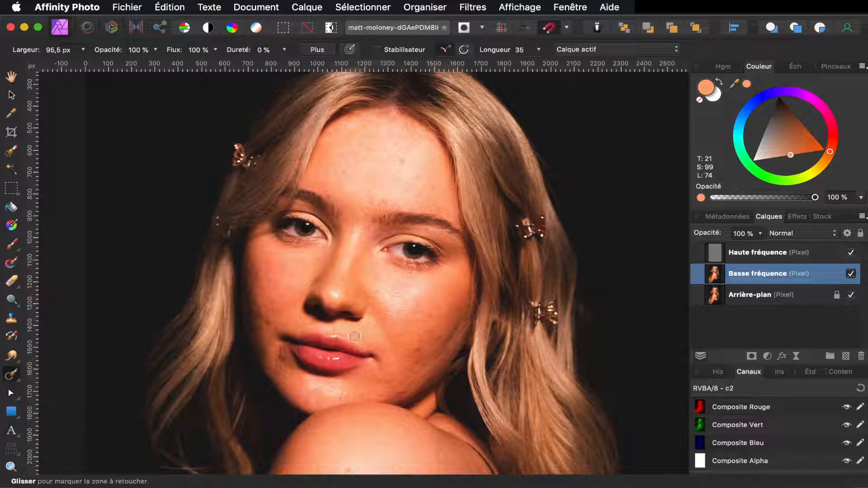
pyautogui.scroll(3, 347, 325)
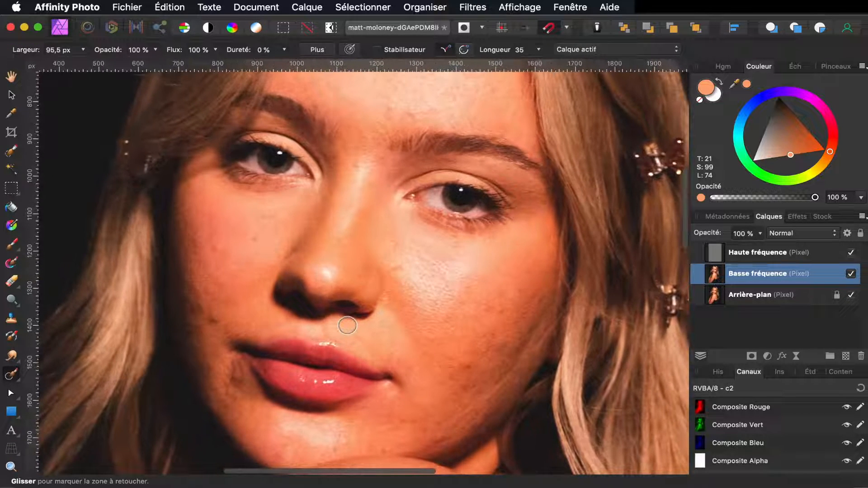
pyautogui.scroll(-3, 347, 326)
pyautogui.hscroll(-2, 348, 326)
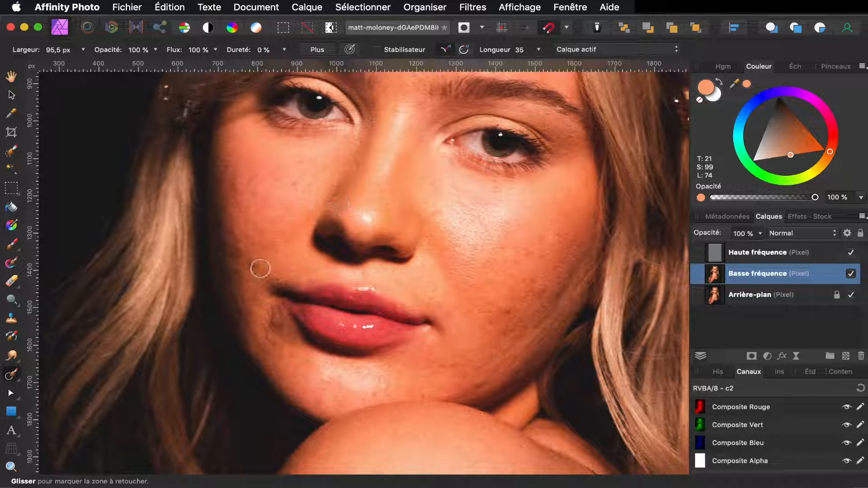
pyautogui.click(253, 266)
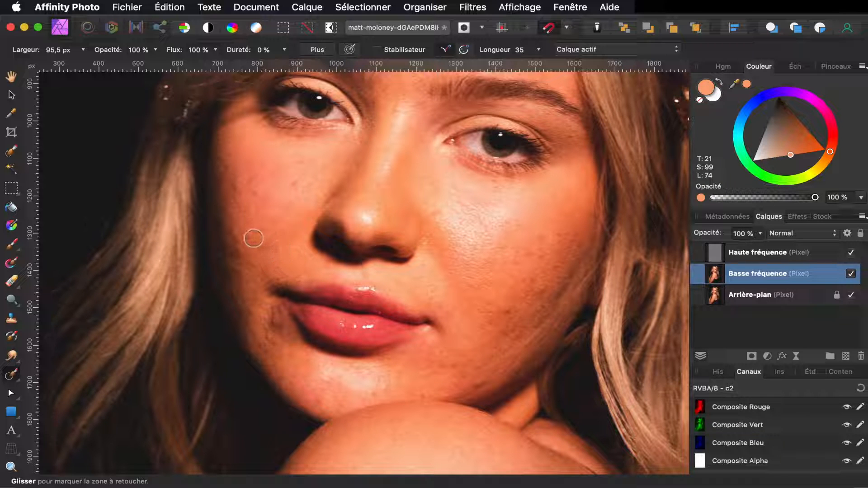
pyautogui.click(294, 184)
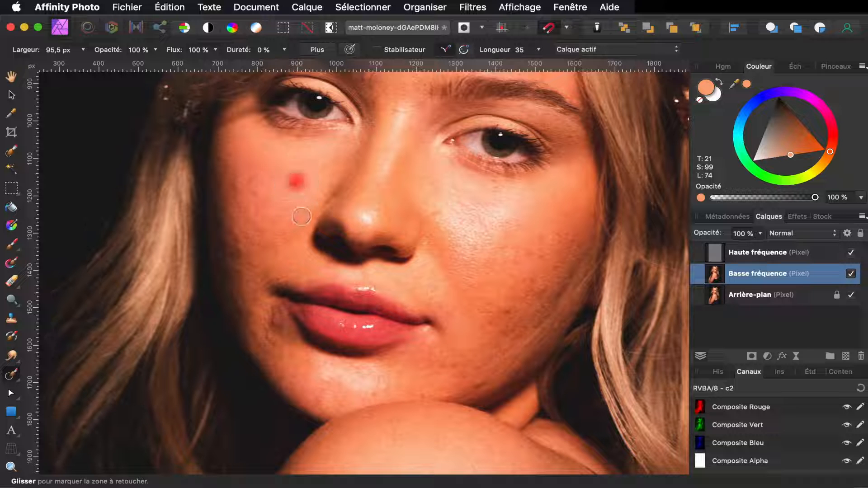
# Step: Inpaint the two dark spots on the forehead of the Basse fréquence layer
pyautogui.scroll(1, 315, 188)
pyautogui.scroll(5, 315, 187)
pyautogui.hscroll(2, 315, 187)
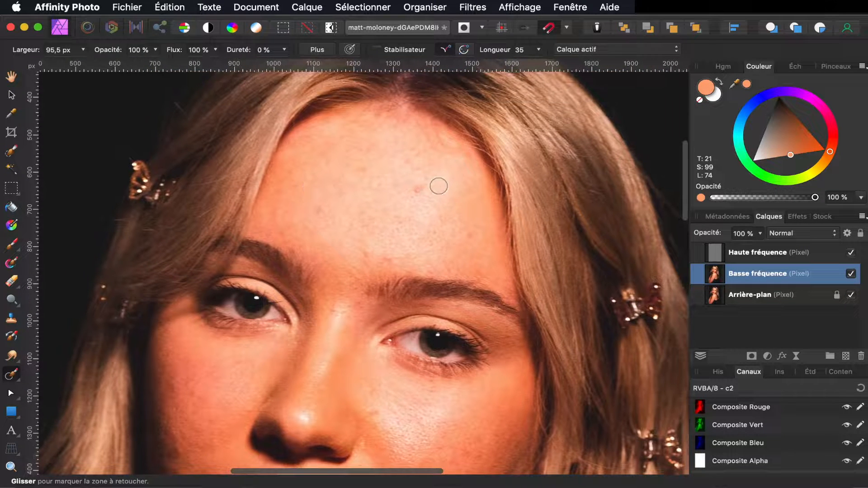
pyautogui.click(320, 209)
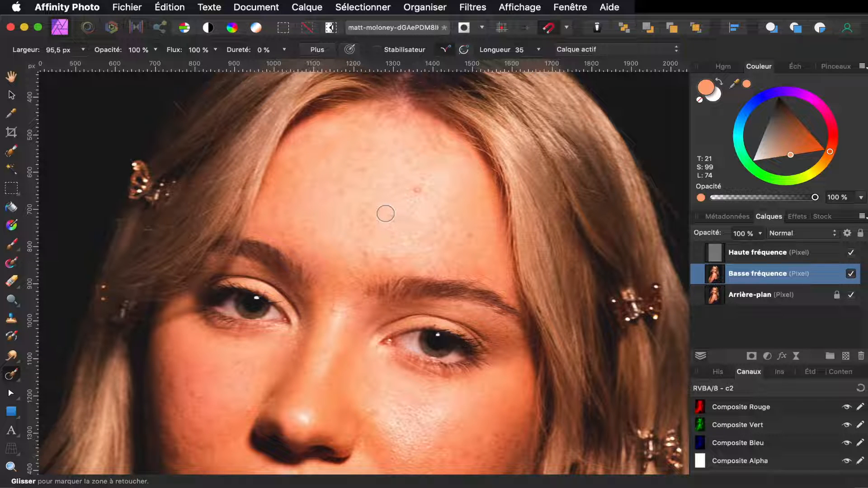
pyautogui.click(418, 188)
# Step: Inpaint the marks beside the nose and on the cheek on the photo's right side
pyautogui.scroll(-5, 396, 265)
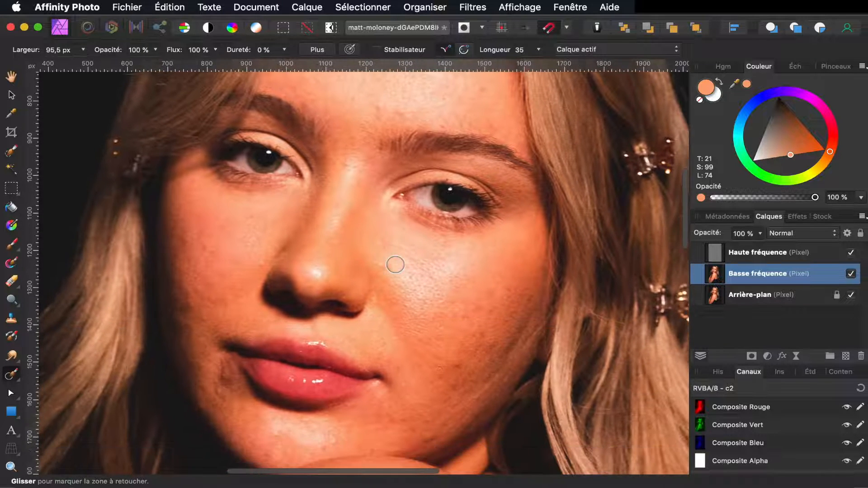
pyautogui.click(382, 245)
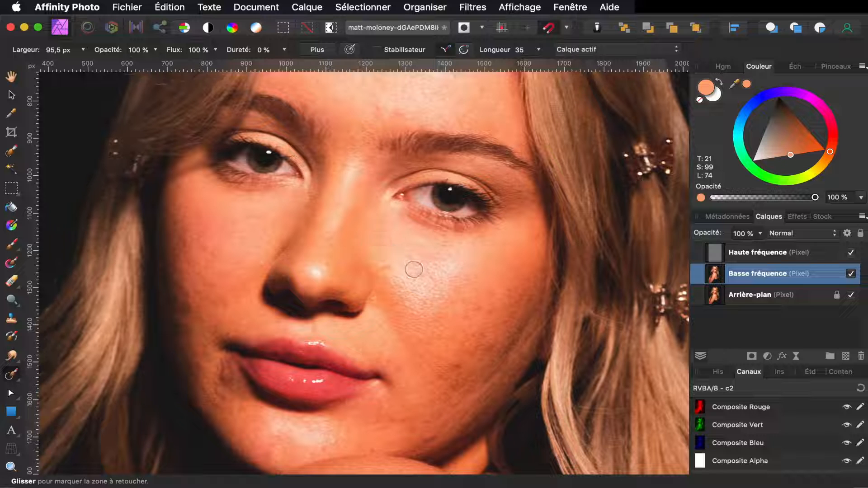
pyautogui.moveTo(381, 263); pyautogui.dragTo(388, 267)
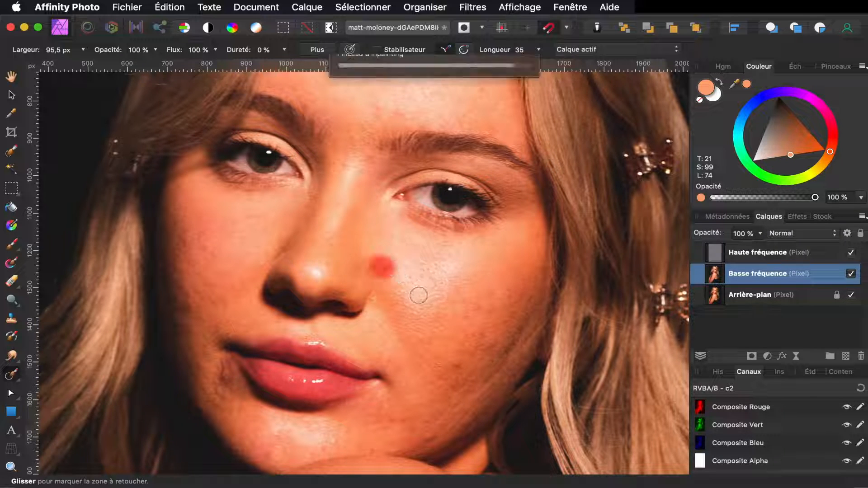
pyautogui.scroll(-3, 418, 295)
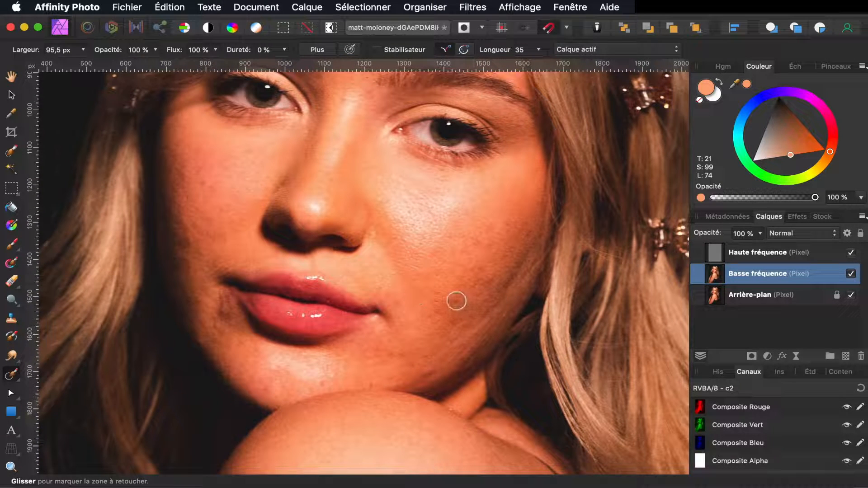
pyautogui.click(455, 300)
pyautogui.moveTo(446, 238)
pyautogui.mouseDown()
pyautogui.moveTo(490, 240)
pyautogui.moveTo(469, 240)
pyautogui.moveTo(463, 253)
pyautogui.mouseUp()
# Step: Inpaint the spot on the lower cheek beside the mouth corner on the photo's left side
pyautogui.scroll(2, 482, 208)
pyautogui.hscroll(2, 482, 208)
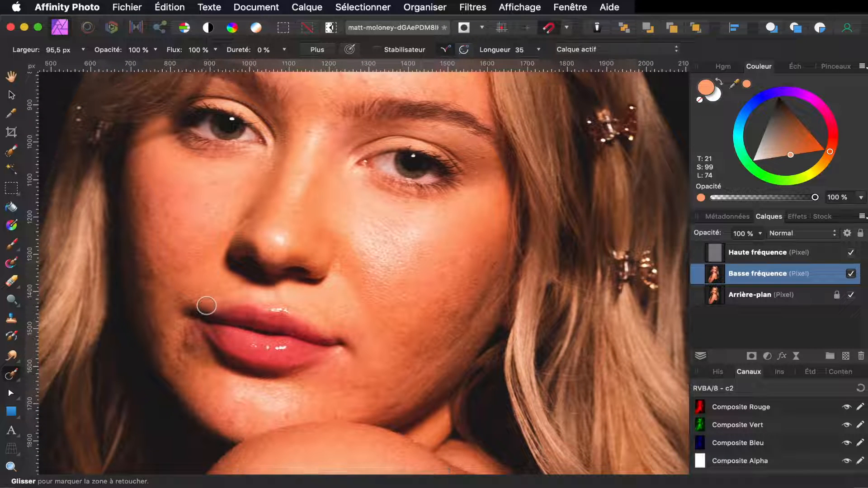
pyautogui.click(167, 286)
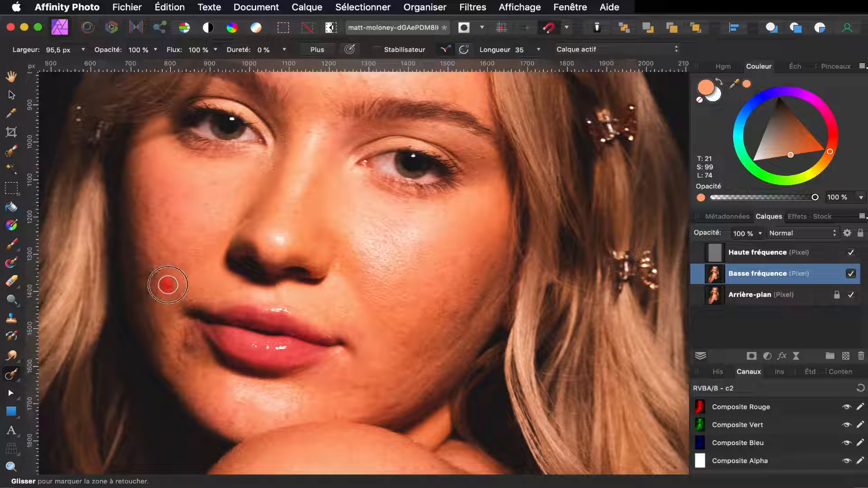
pyautogui.hscroll(-4, 198, 243)
pyautogui.scroll(1, 197, 243)
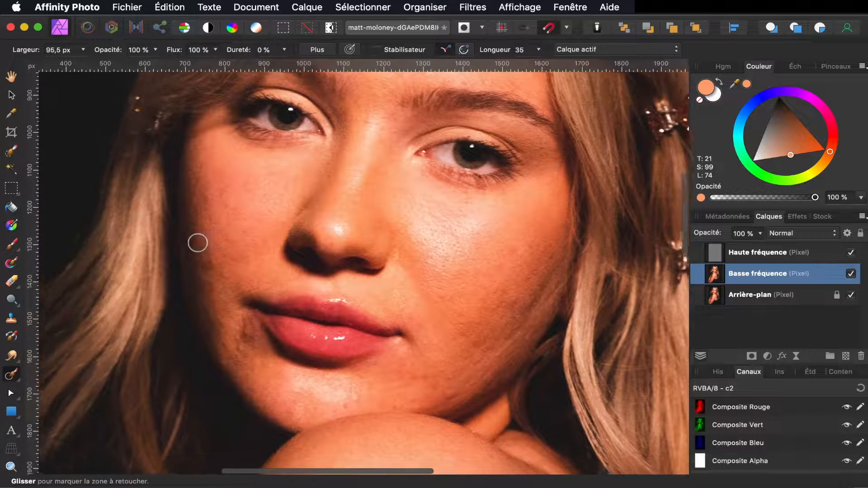
# Step: Inpaint the blemishes on the cheek and beside the mouth corner on the photo's left side of the Basse fréquence layer
pyautogui.moveTo(243, 212)
pyautogui.mouseDown()
pyautogui.moveTo(262, 227)
pyautogui.moveTo(243, 215)
pyautogui.moveTo(252, 225)
pyautogui.moveTo(226, 224)
pyautogui.mouseUp()
pyautogui.scroll(5, 254, 252)
pyautogui.click(284, 178)
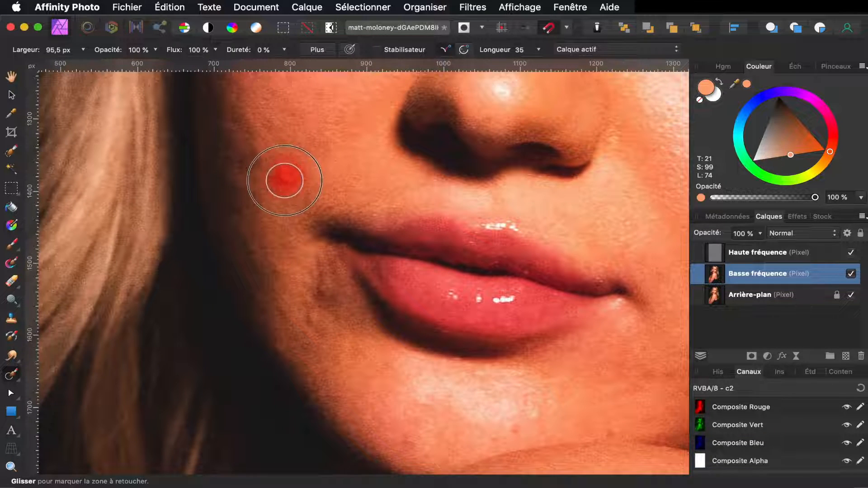
pyautogui.scroll(3, 277, 154)
pyautogui.moveTo(235, 171); pyautogui.dragTo(239, 225)
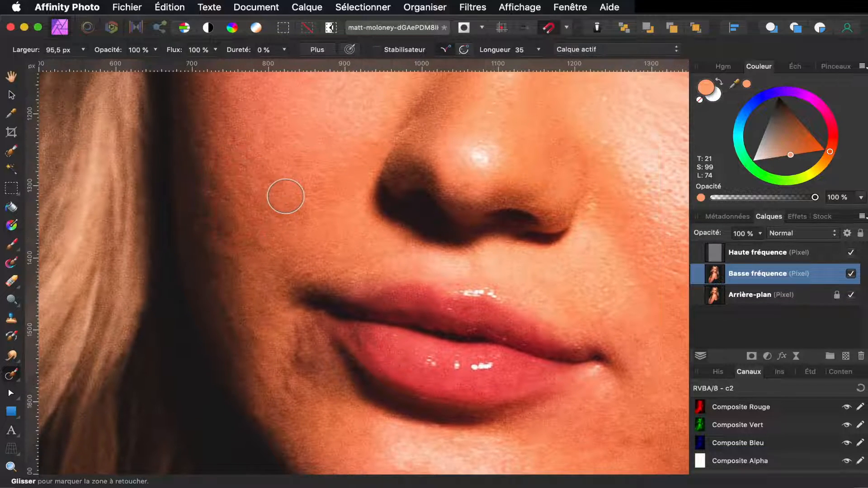
pyautogui.scroll(-3, 286, 196)
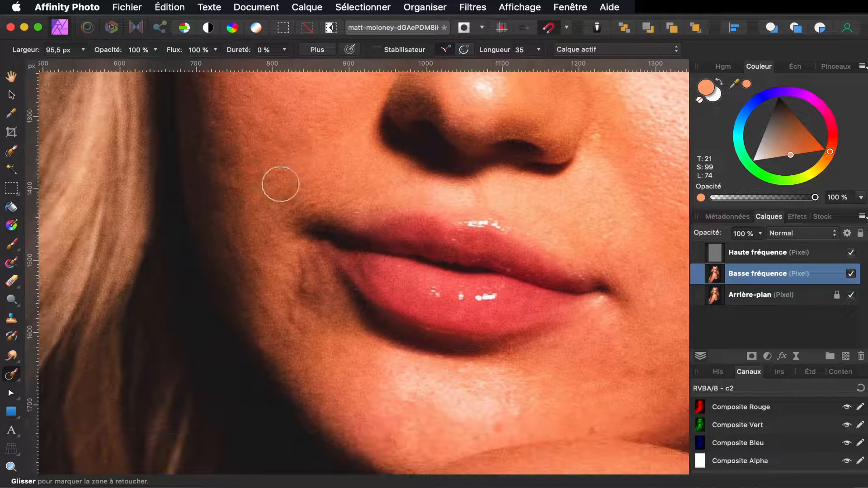
pyautogui.moveTo(287, 269); pyautogui.dragTo(314, 306)
pyautogui.click(262, 268)
# Step: Inpaint the mark on the chin below the lips on the Basse fréquence layer
pyautogui.hscroll(5, 339, 368)
pyautogui.scroll(-2, 339, 368)
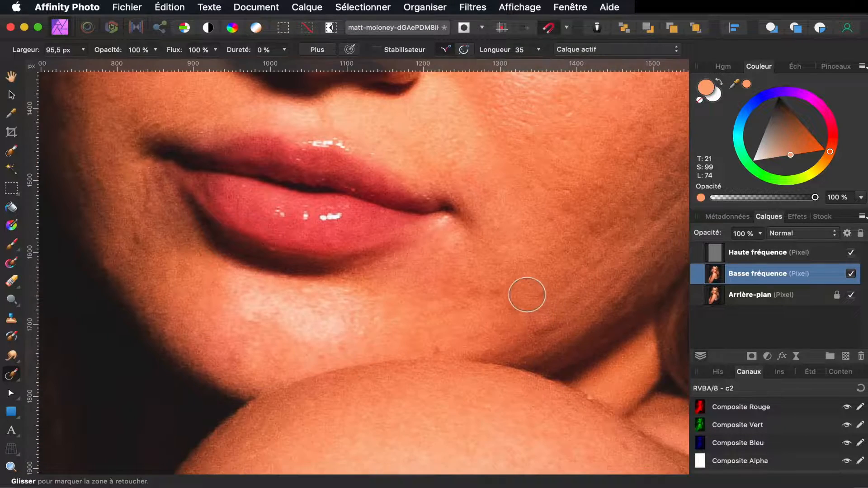
pyautogui.hscroll(-4, 234, 271)
pyautogui.scroll(2, 234, 271)
pyautogui.hscroll(4, 267, 259)
pyautogui.scroll(1, 267, 259)
pyautogui.moveTo(313, 347)
pyautogui.mouseDown()
pyautogui.moveTo(341, 342)
pyautogui.moveTo(335, 385)
pyautogui.mouseUp()
# Step: Inpaint the uneven patches on the outer cheek and jaw on the photo's right side
pyautogui.hscroll(4, 362, 329)
pyautogui.scroll(2, 362, 330)
pyautogui.scroll(-5, 475, 197)
pyautogui.scroll(5, 474, 198)
pyautogui.moveTo(499, 168); pyautogui.dragTo(439, 246)
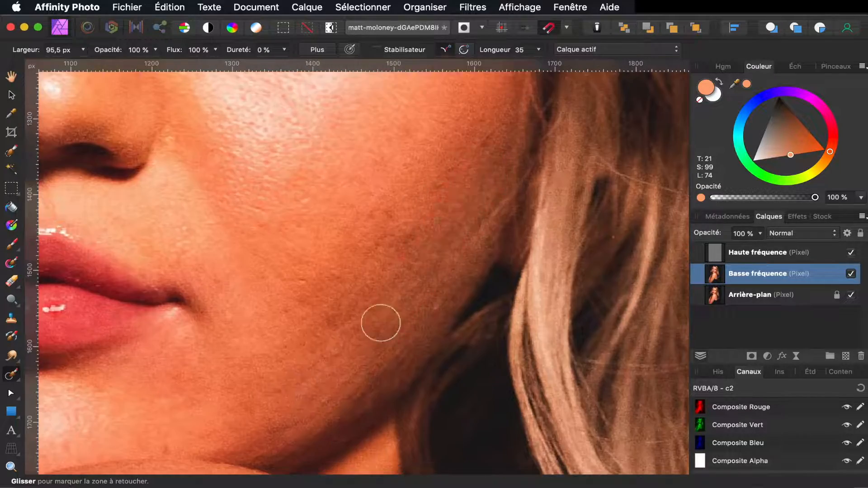
pyautogui.scroll(-3, 380, 323)
pyautogui.moveTo(406, 210); pyautogui.dragTo(397, 220)
# Step: Inpaint the dark patch on the lower cheek below the mouth corner on the photo's left side
pyautogui.hscroll(-4, 458, 167)
pyautogui.scroll(1, 458, 167)
pyautogui.hscroll(-2, 360, 346)
pyautogui.moveTo(229, 268); pyautogui.dragTo(227, 312)
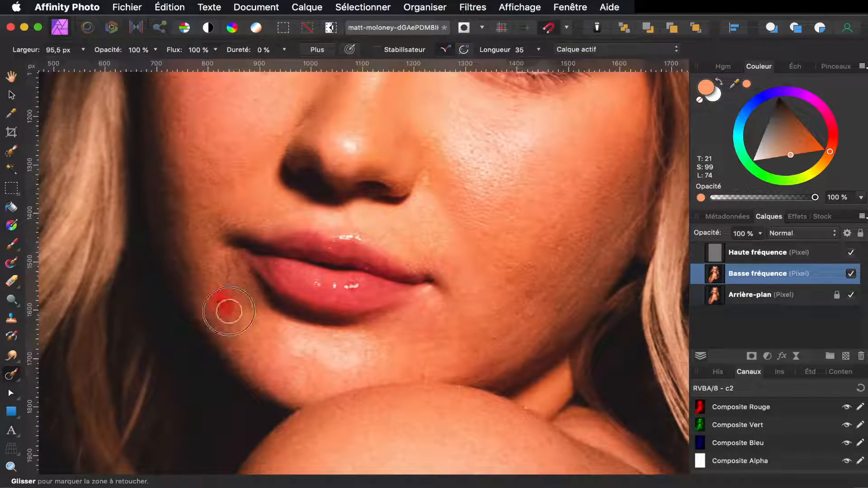
# Step: Inpaint the dark spot on the lower cheek near the jaw on the photo's right side
pyautogui.scroll(-4, 369, 287)
pyautogui.scroll(6, 401, 211)
pyautogui.hscroll(1, 401, 211)
pyautogui.scroll(-3, 401, 211)
pyautogui.hscroll(-2, 400, 211)
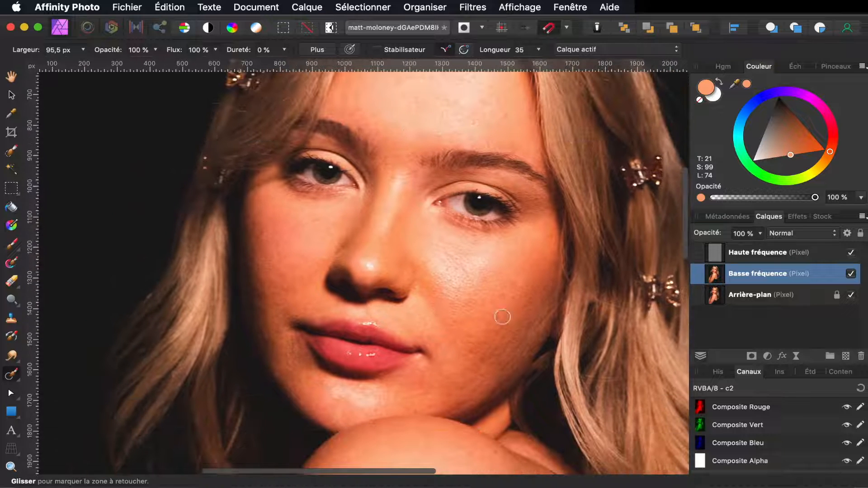
pyautogui.click(482, 359)
pyautogui.moveTo(482, 359); pyautogui.dragTo(482, 371)
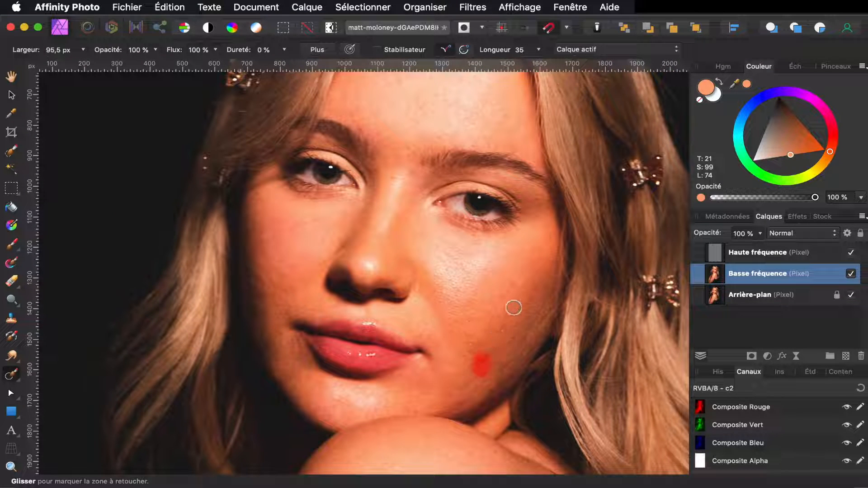
# Step: Select the Haute fréquence layer and inpaint a spot on the lower cheek beside the mouth on the photo's left side
pyautogui.scroll(-2, 417, 248)
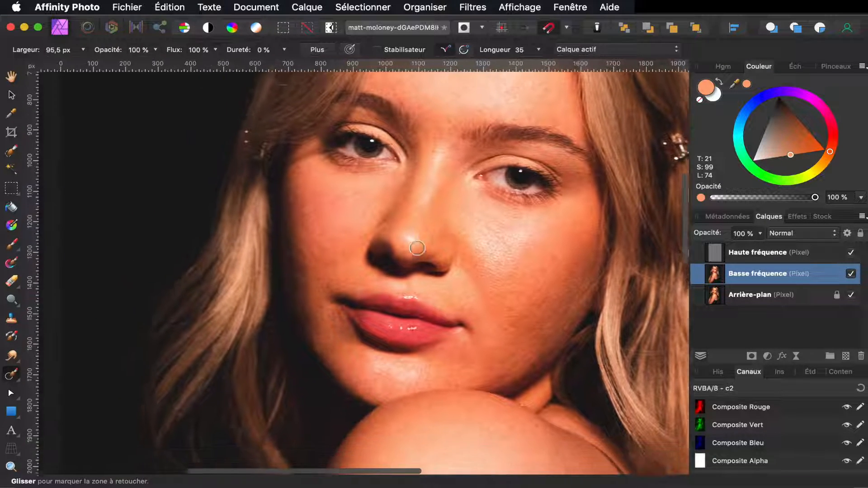
pyautogui.hscroll(-5, 417, 247)
pyautogui.hscroll(-1, 417, 247)
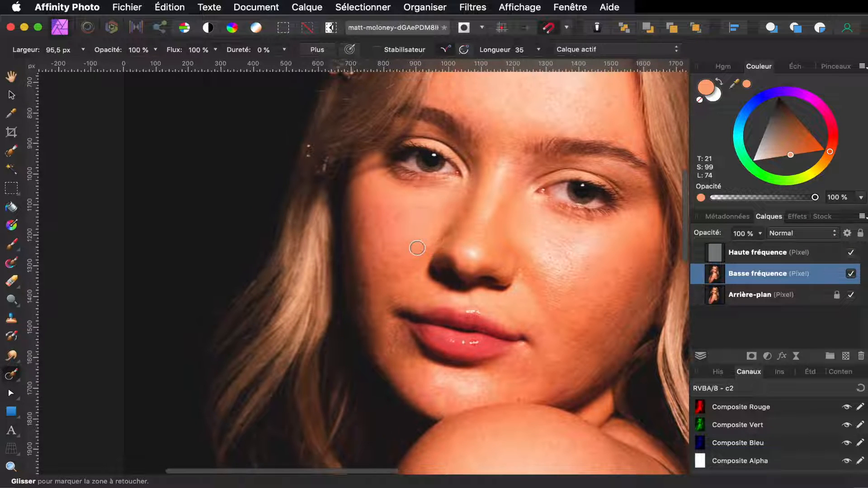
pyautogui.scroll(4, 417, 247)
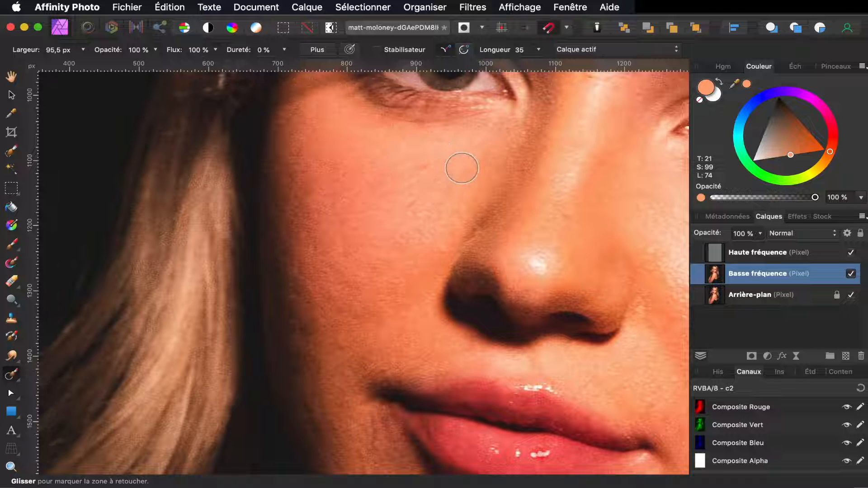
pyautogui.scroll(-5, 327, 316)
pyautogui.scroll(-3, 326, 316)
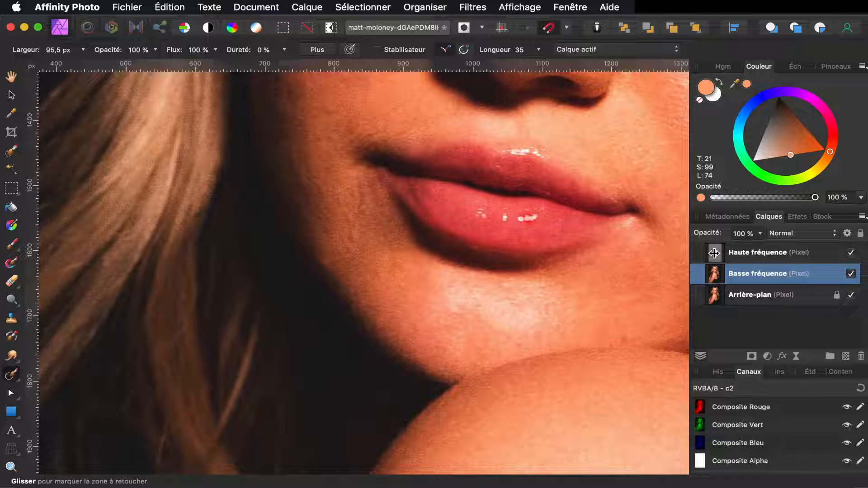
pyautogui.click(714, 253)
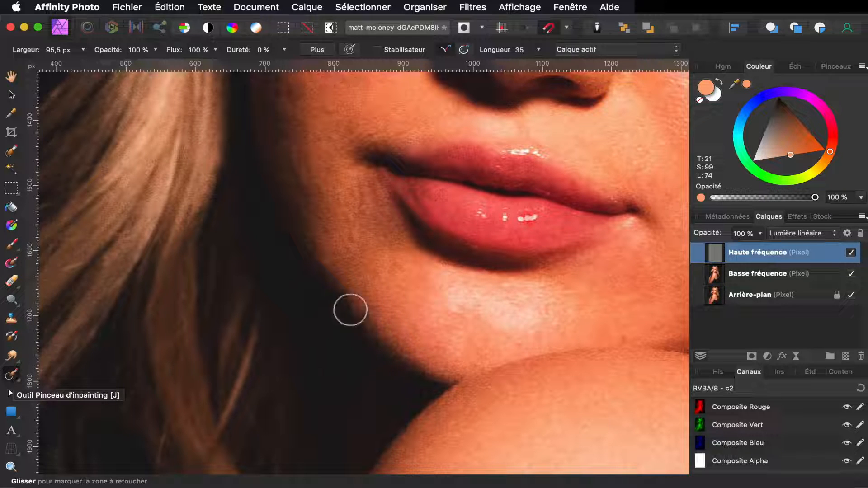
pyautogui.click(352, 231)
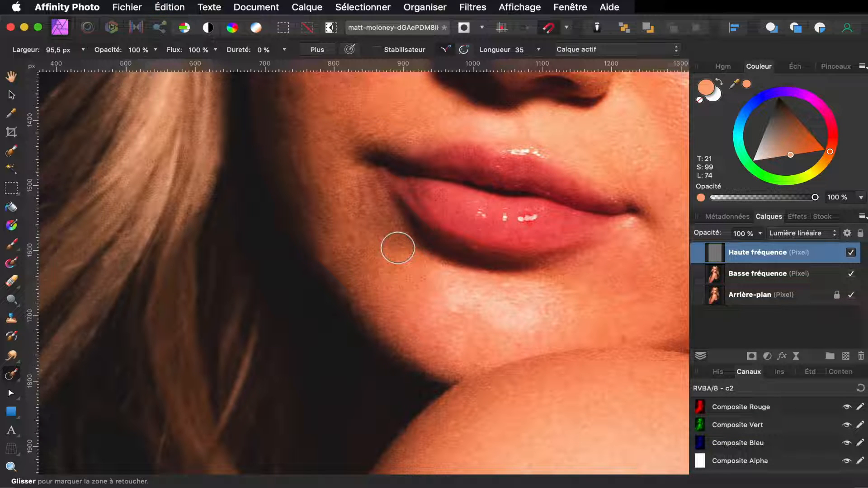
# Step: Reduce the brush width to 42,4 px and inpaint the skin texture lines beside the mouth corner on the photo's left side
pyautogui.press('[')
pyautogui.press('[')
pyautogui.press('[')
pyautogui.press('[')
pyautogui.press('[')
pyautogui.press('[')
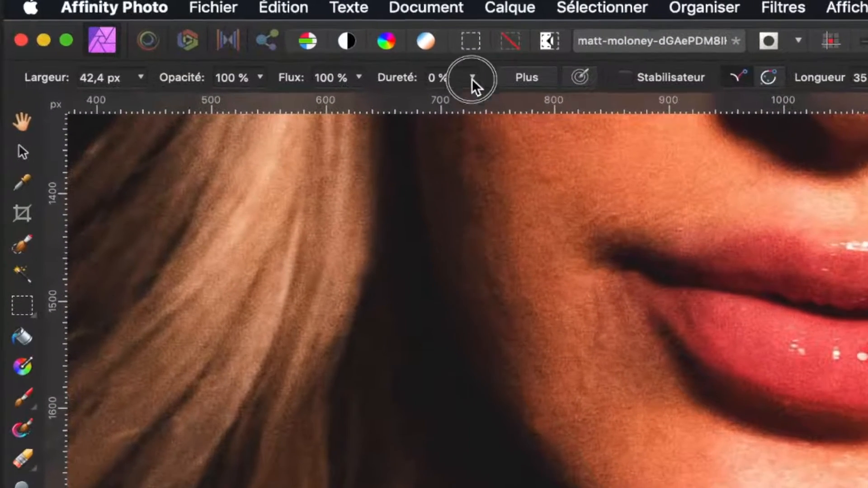
pyautogui.click(284, 49)
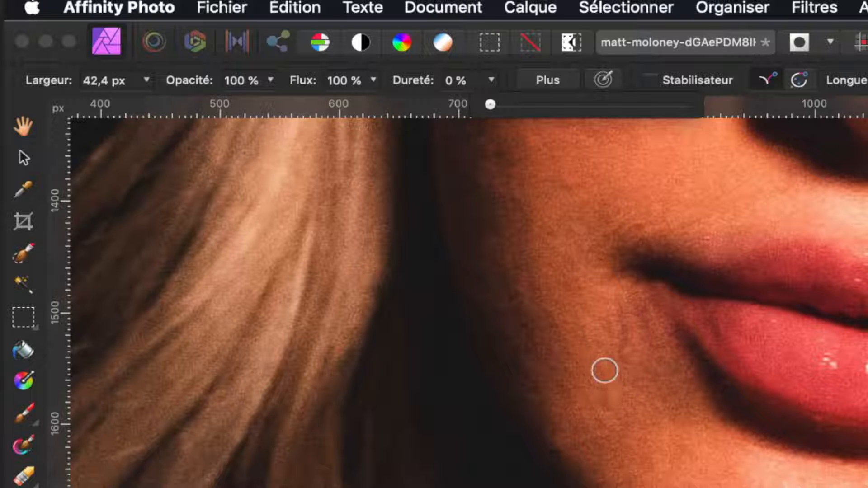
pyautogui.moveTo(604, 358); pyautogui.dragTo(606, 418)
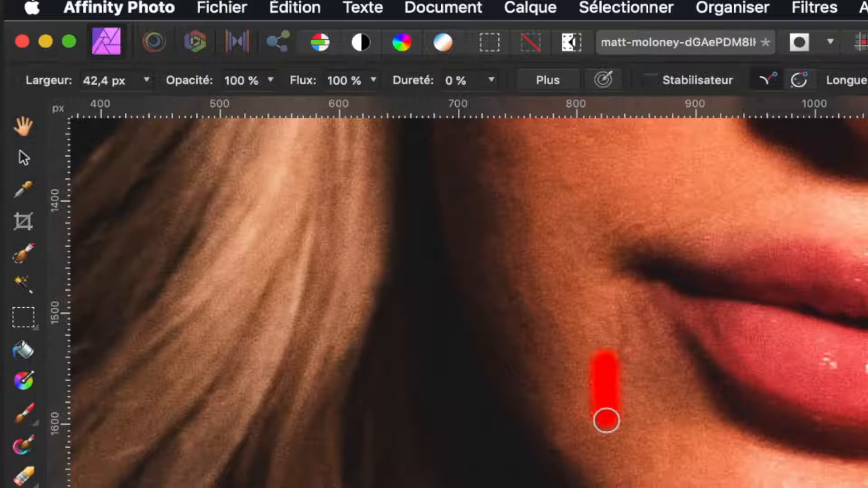
pyautogui.moveTo(615, 302); pyautogui.dragTo(623, 376)
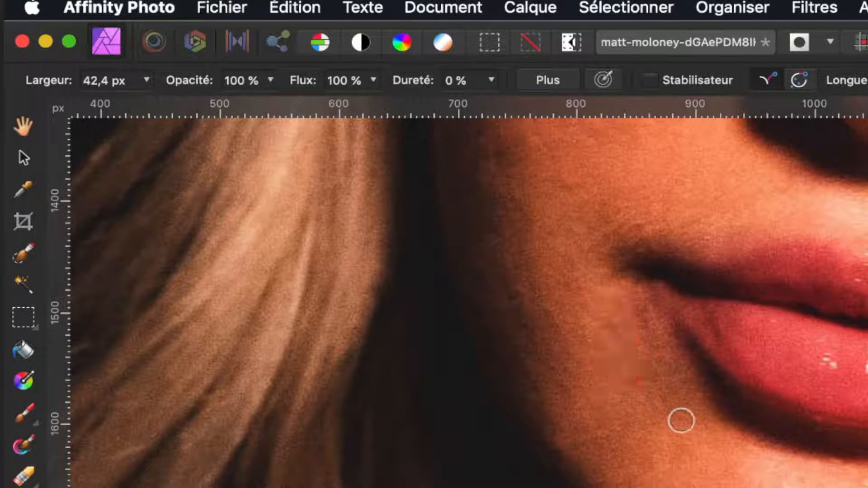
# Step: Inpaint the texture marks on the forehead above the eyebrow on the photo's right side of the Haute fréquence layer
pyautogui.scroll(-3, 670, 416)
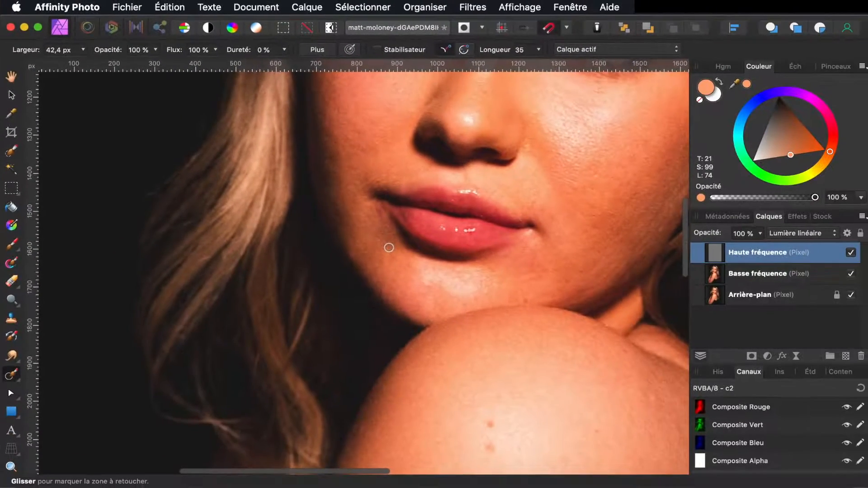
pyautogui.scroll(8, 511, 321)
pyautogui.scroll(5, 389, 247)
pyautogui.hscroll(2, 389, 247)
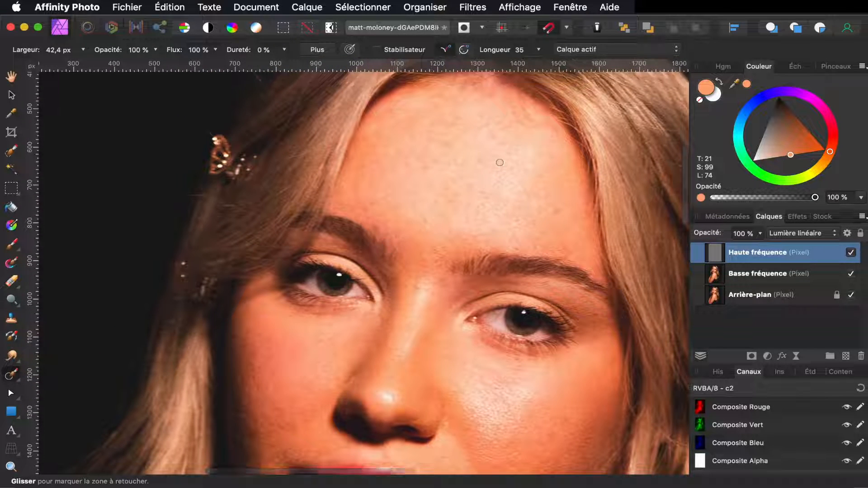
pyautogui.moveTo(559, 212); pyautogui.dragTo(548, 210)
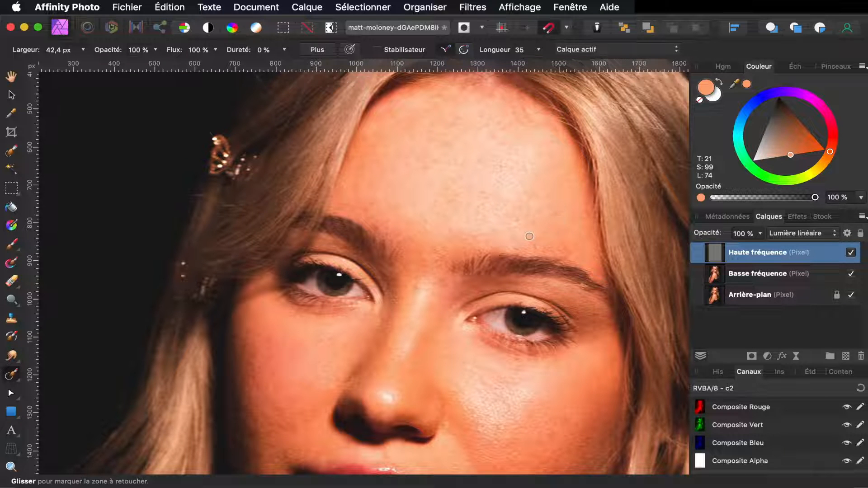
# Step: Set the brush width to 22 px and inpaint the crease under the eye on the photo's left side
pyautogui.scroll(-3, 530, 236)
pyautogui.hscroll(3, 529, 236)
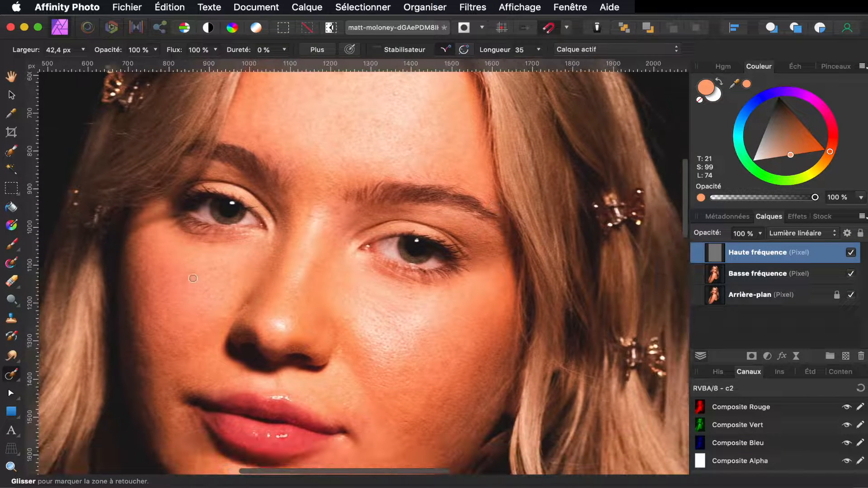
pyautogui.scroll(5, 220, 237)
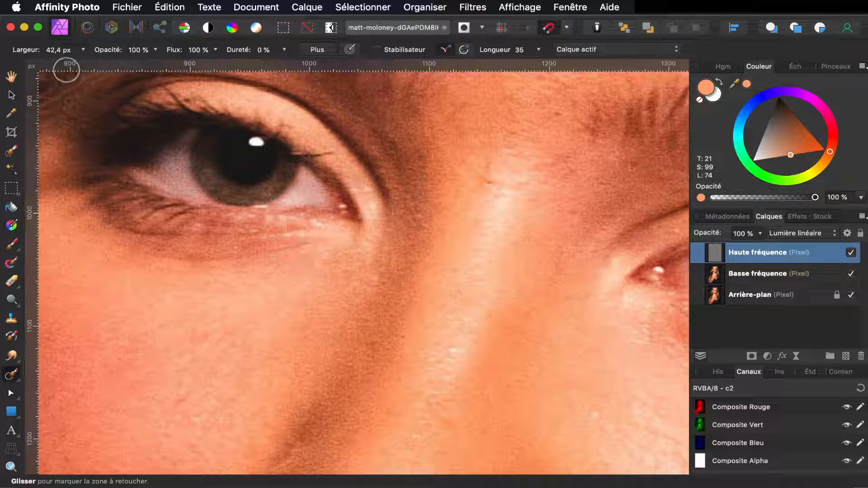
pyautogui.click(82, 49)
pyautogui.moveTo(81, 64); pyautogui.dragTo(62, 63)
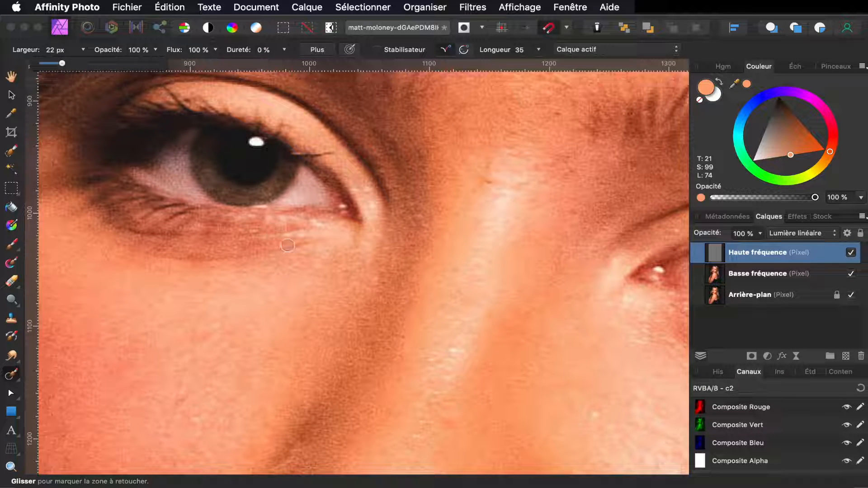
pyautogui.moveTo(312, 242); pyautogui.dragTo(142, 257)
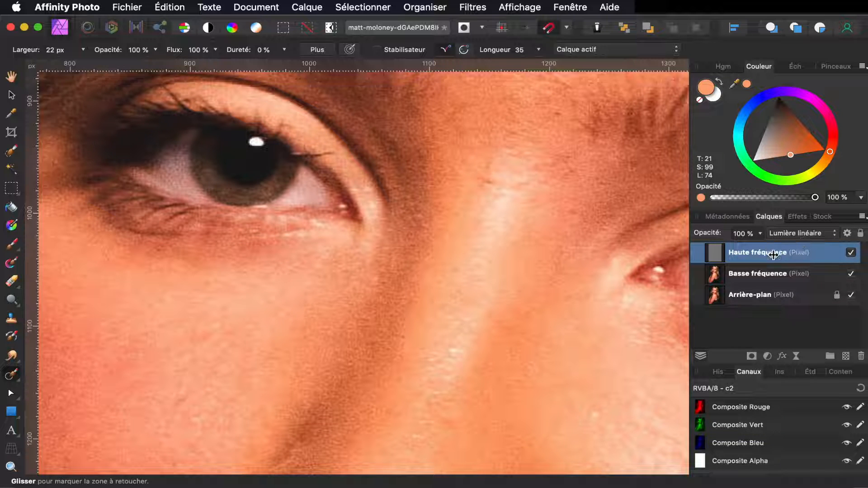
# Step: Inpaint the crease under the eye on the photo's right side of the Haute fréquence layer
pyautogui.moveTo(772, 255); pyautogui.dragTo(773, 280)
pyautogui.hscroll(10, 500, 305)
pyautogui.scroll(-3, 500, 305)
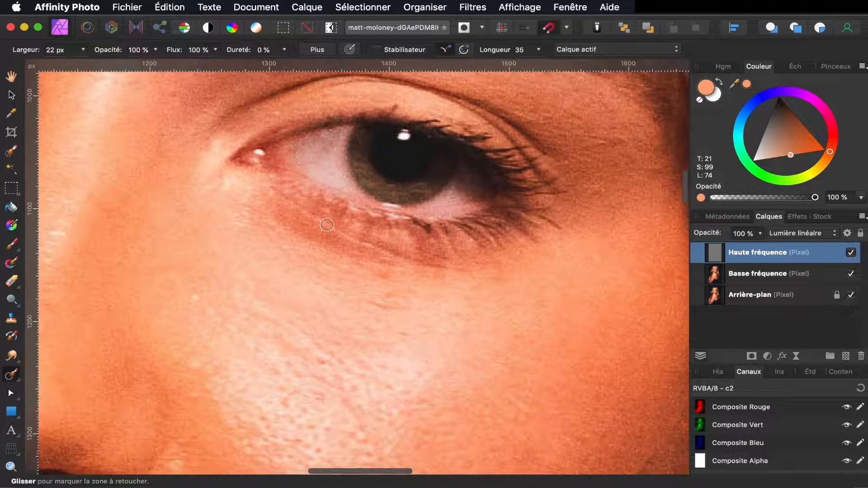
pyautogui.moveTo(294, 207)
pyautogui.mouseDown()
pyautogui.moveTo(280, 196)
pyautogui.moveTo(349, 238)
pyautogui.moveTo(465, 269)
pyautogui.mouseUp()
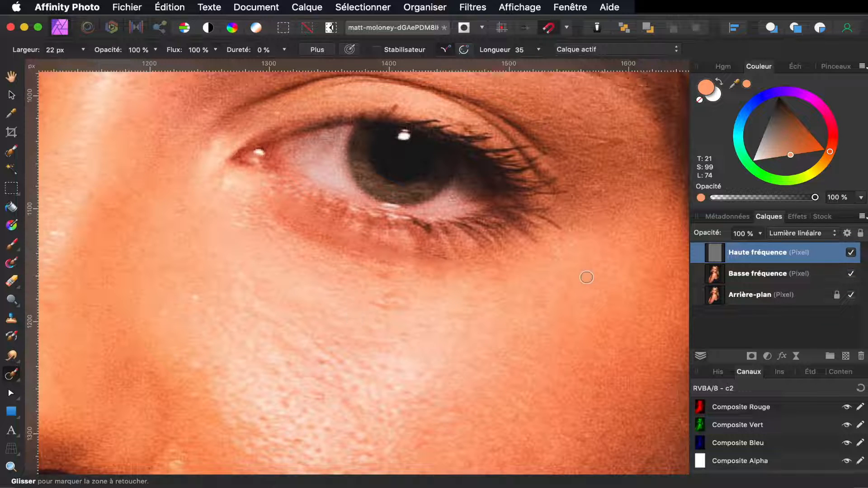
# Step: Inpaint the small texture mark on the jaw edge on the photo's left side of the Haute fréquence layer
pyautogui.scroll(-5, 500, 281)
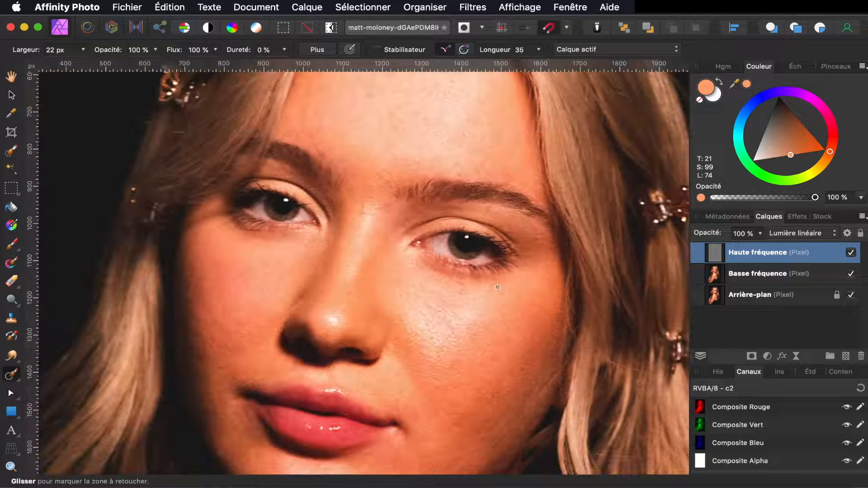
pyautogui.scroll(-4, 497, 286)
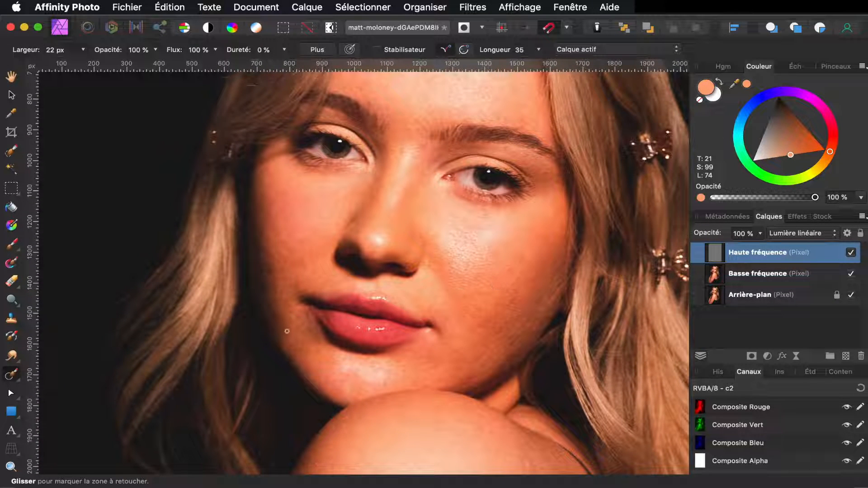
pyautogui.scroll(5, 287, 330)
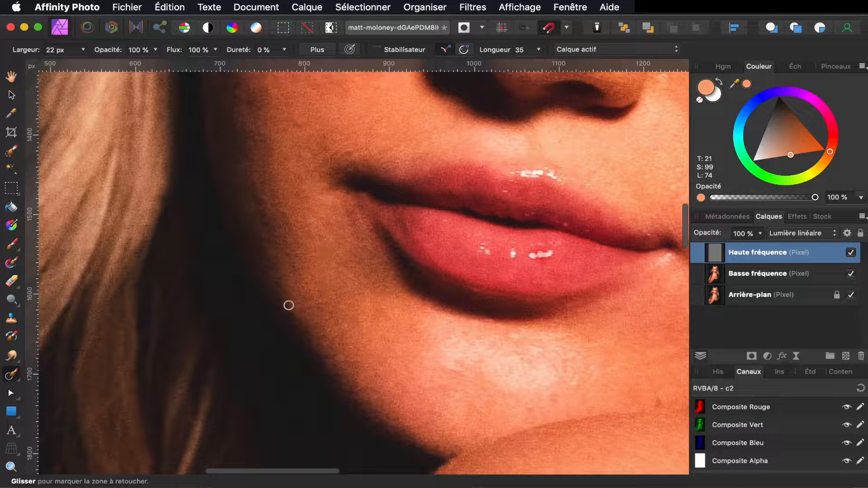
pyautogui.moveTo(291, 306); pyautogui.dragTo(292, 310)
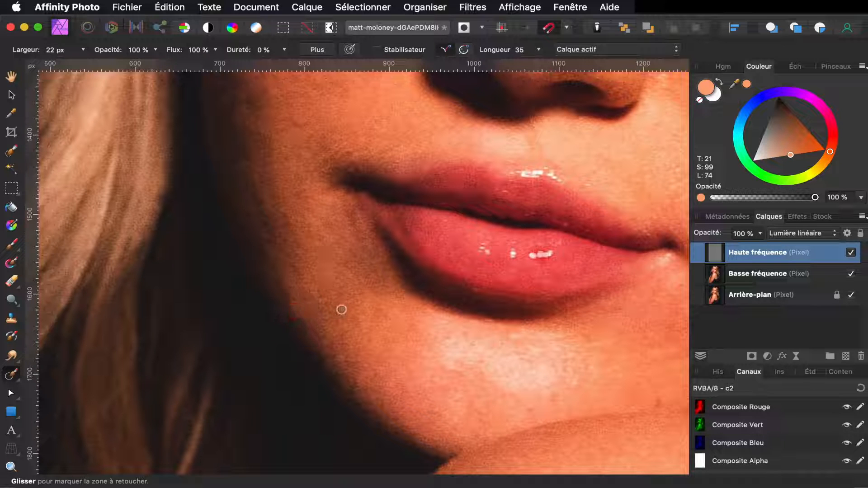
# Step: Add a new pixel layer and place it between the Haute fréquence and Basse fréquence layers
pyautogui.scroll(-5, 327, 256)
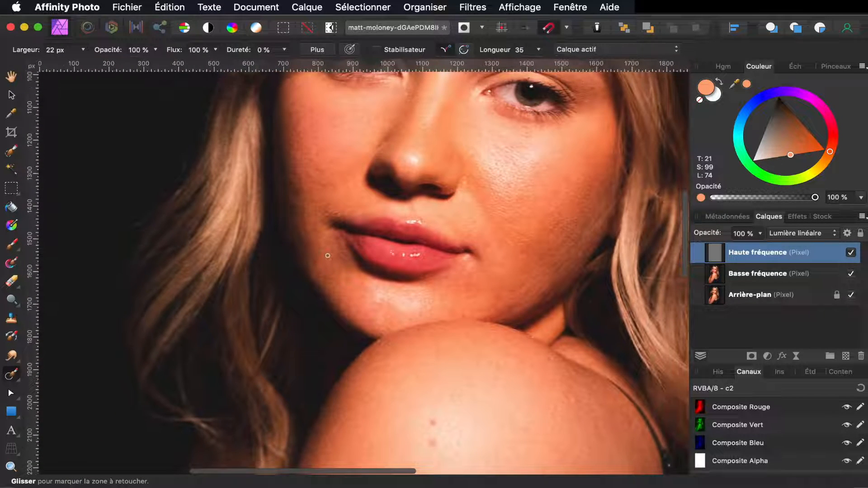
pyautogui.scroll(-1, 328, 256)
pyautogui.scroll(-3, 327, 256)
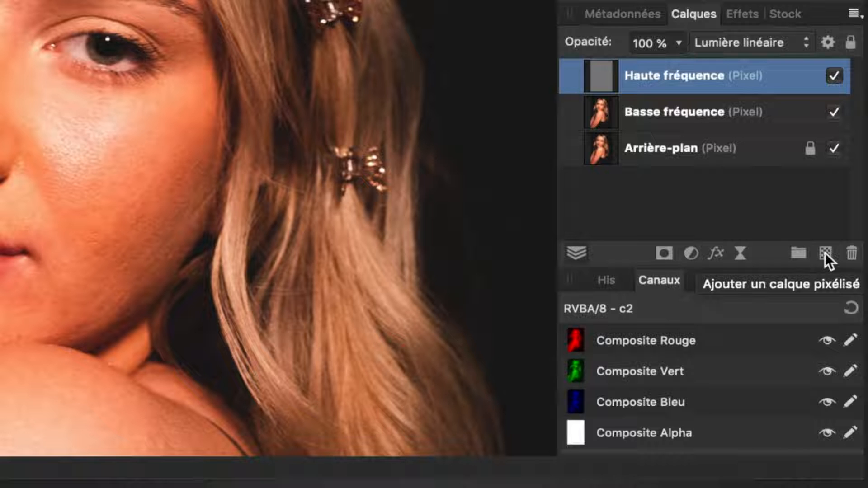
pyautogui.click(825, 253)
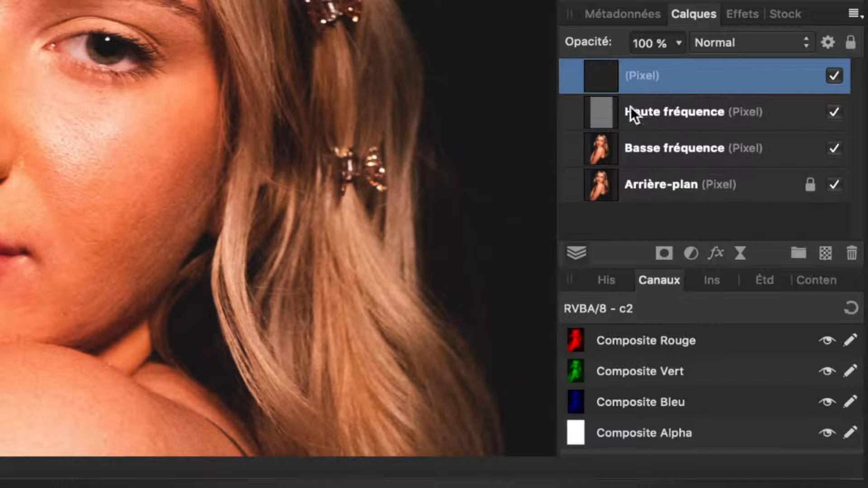
pyautogui.moveTo(605, 74); pyautogui.dragTo(603, 123)
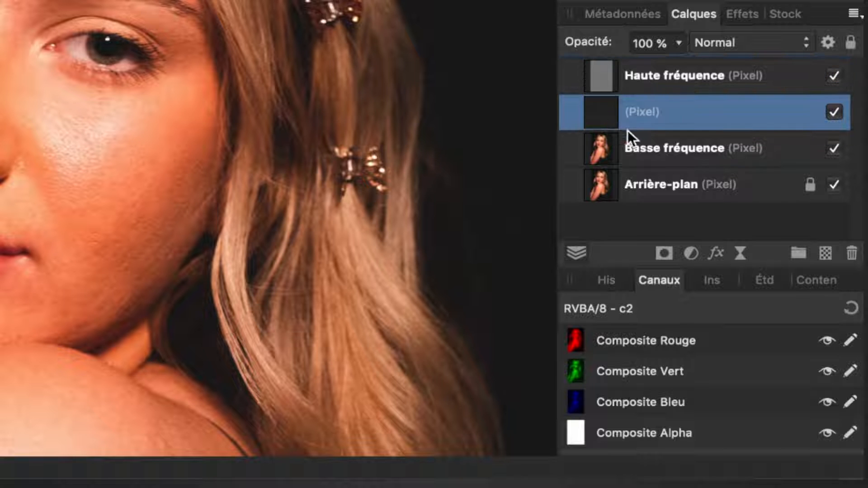
# Step: Rename the new pixel layer between the two frequency layers as maquillage
pyautogui.doubleClick(649, 113)
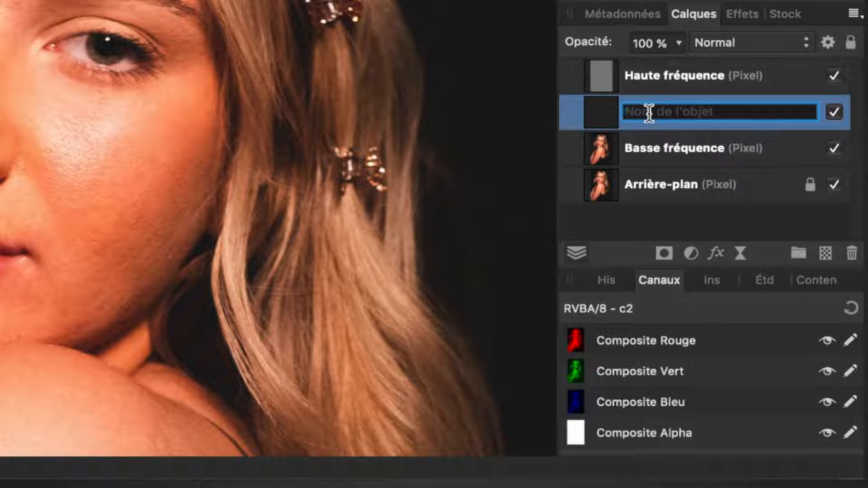
pyautogui.write('maqu')
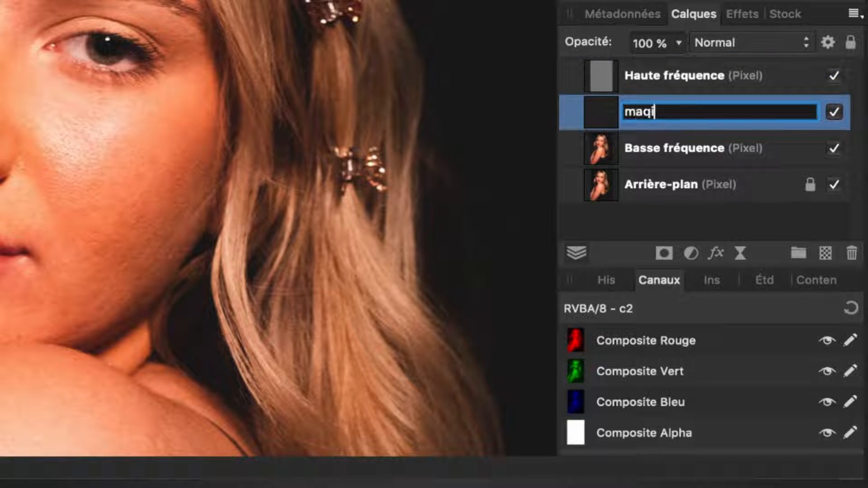
pyautogui.write('illage')
pyautogui.press('Return')
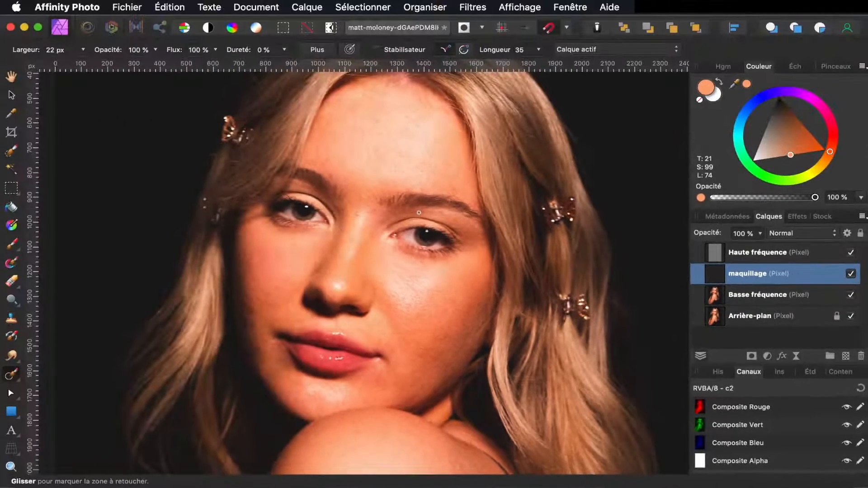
# Step: Activate the Paint Brush tool with 100 % opacity and 15 % flow for painting on the maquillage layer
pyautogui.scroll(5, 419, 212)
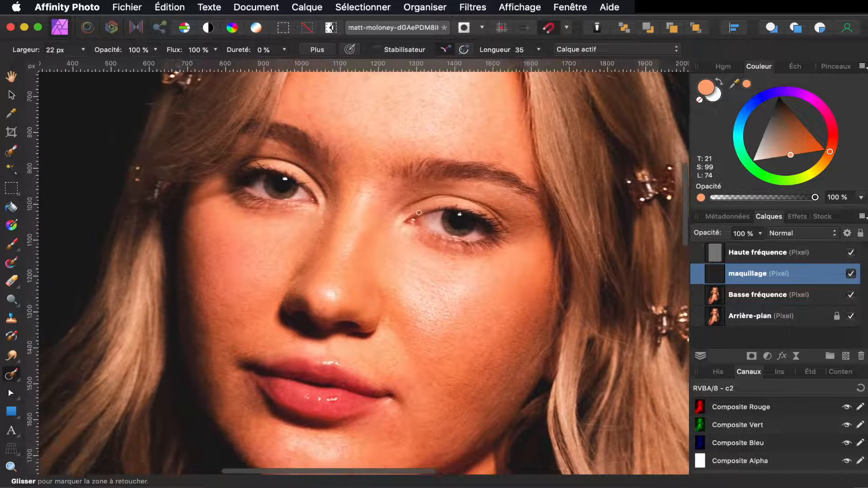
pyautogui.scroll(-5, 419, 212)
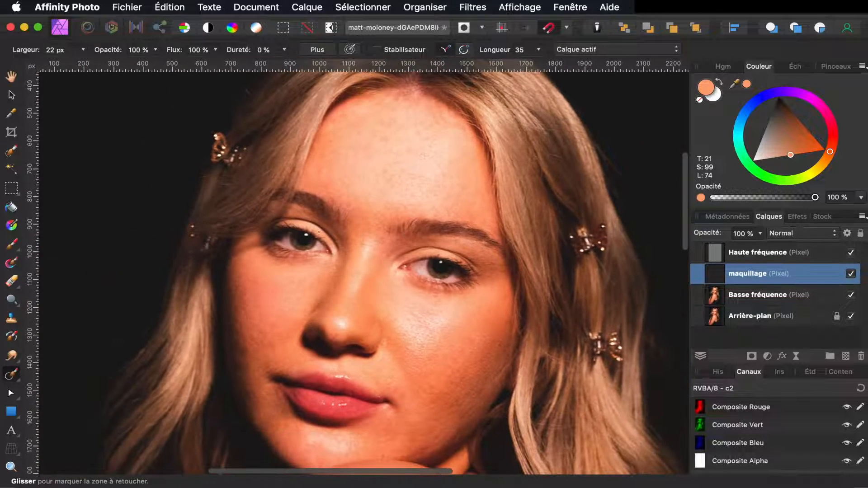
pyautogui.click(16, 251)
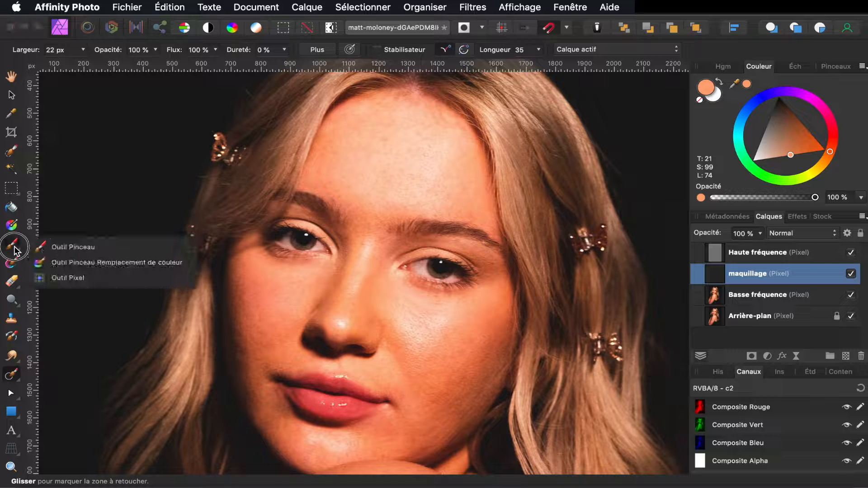
pyautogui.click(60, 251)
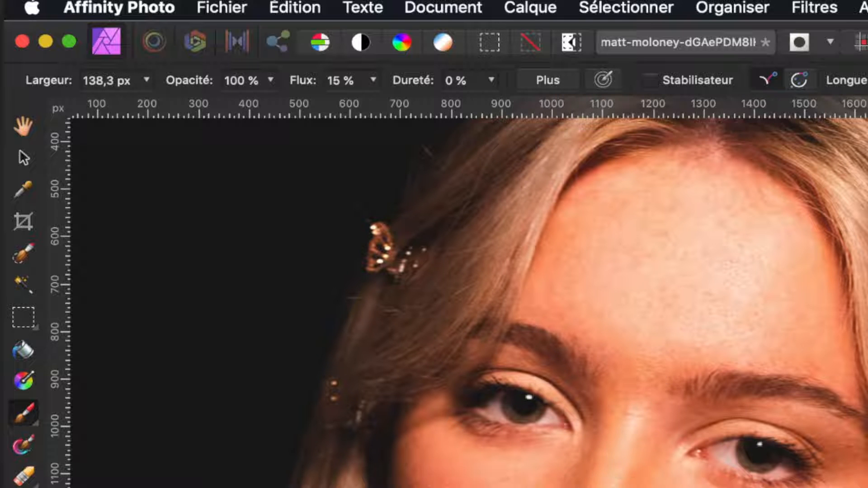
pyautogui.click(270, 81)
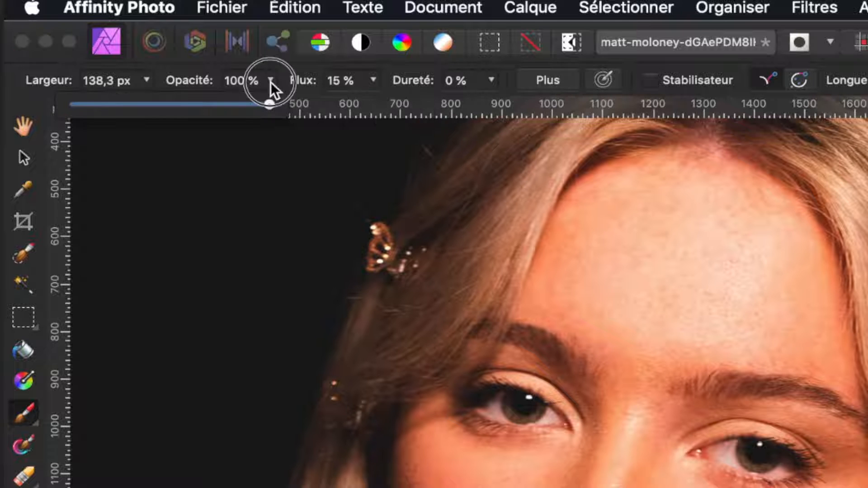
pyautogui.click(270, 82)
pyautogui.click(373, 82)
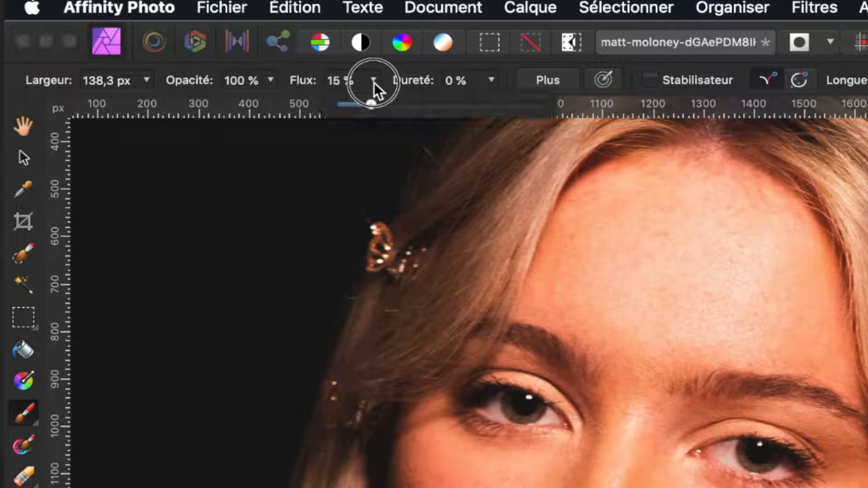
pyautogui.click(374, 81)
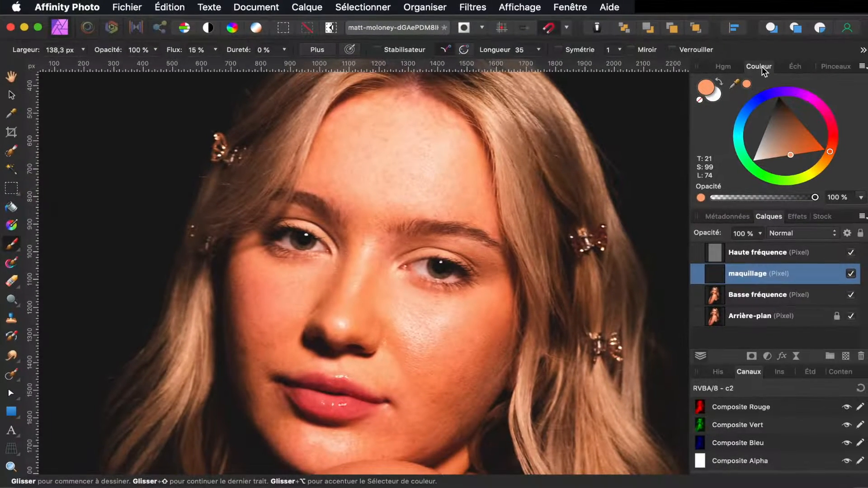
# Step: Sample the skin tone on the side of the nose and apply it as the brush colour
pyautogui.click(837, 66)
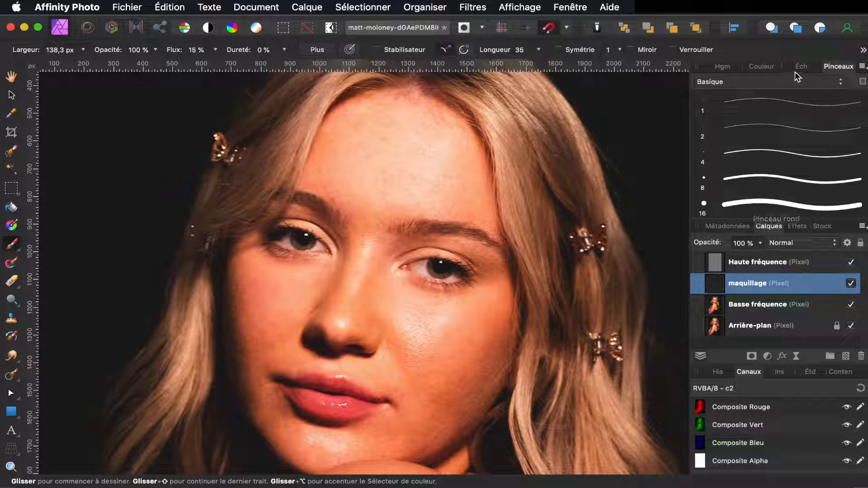
pyautogui.click(764, 67)
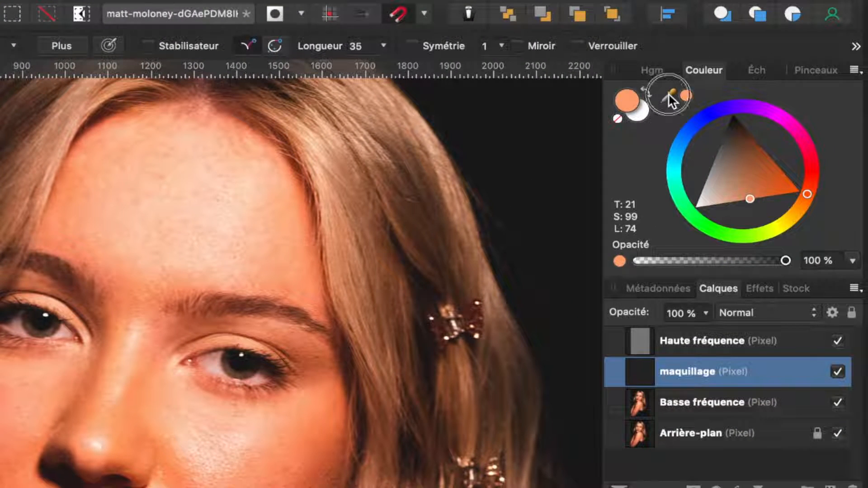
pyautogui.moveTo(669, 95); pyautogui.dragTo(135, 423)
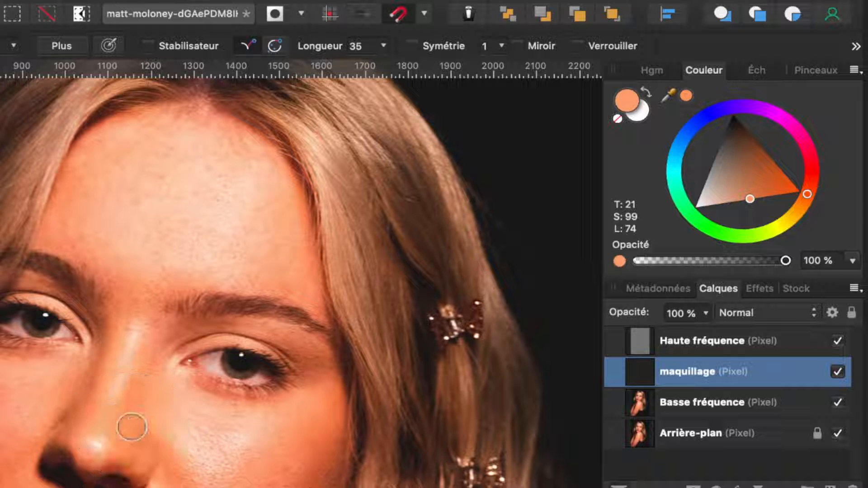
pyautogui.click(687, 95)
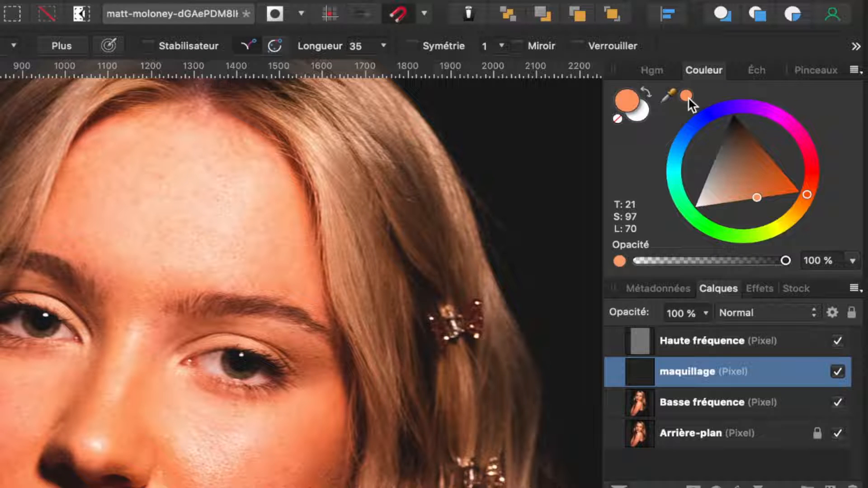
# Step: Change the brush colour to purple with hue 282, saturation 100 and lightness 50, and dab it on the hair
pyautogui.moveTo(757, 199)
pyautogui.mouseDown()
pyautogui.moveTo(744, 91)
pyautogui.moveTo(683, 86)
pyautogui.mouseUp()
pyautogui.moveTo(807, 191); pyautogui.dragTo(749, 145)
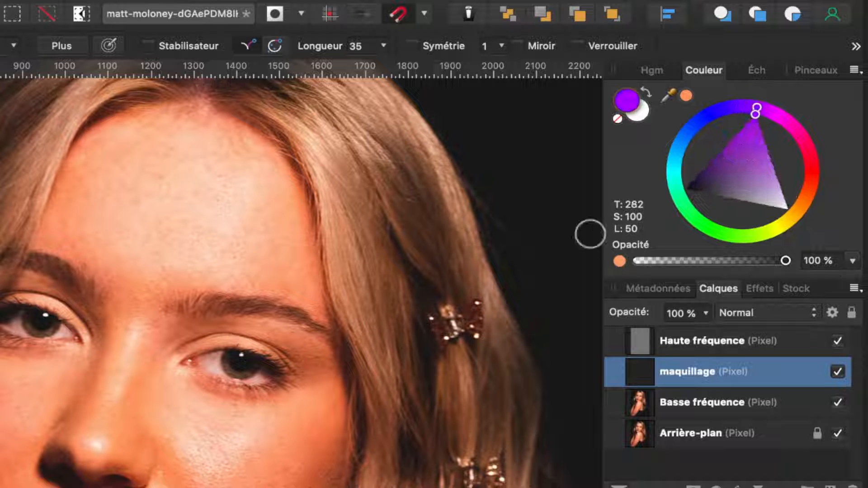
pyautogui.click(423, 367)
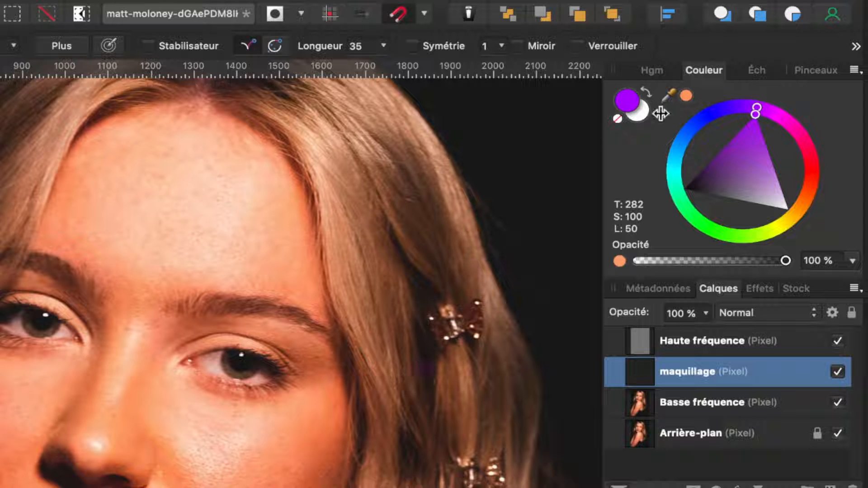
# Step: Sample the nose's skin tone as the brush colour and paint it over the nose on the maquillage layer
pyautogui.moveTo(669, 94); pyautogui.dragTo(131, 411)
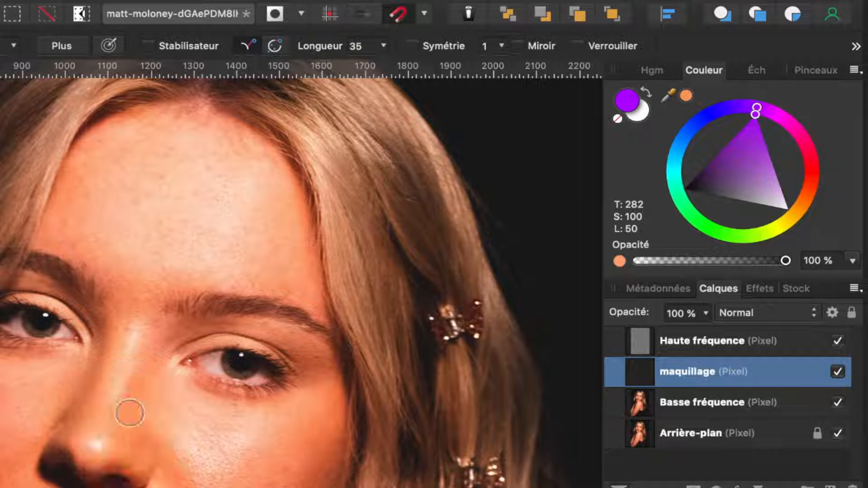
pyautogui.click(687, 95)
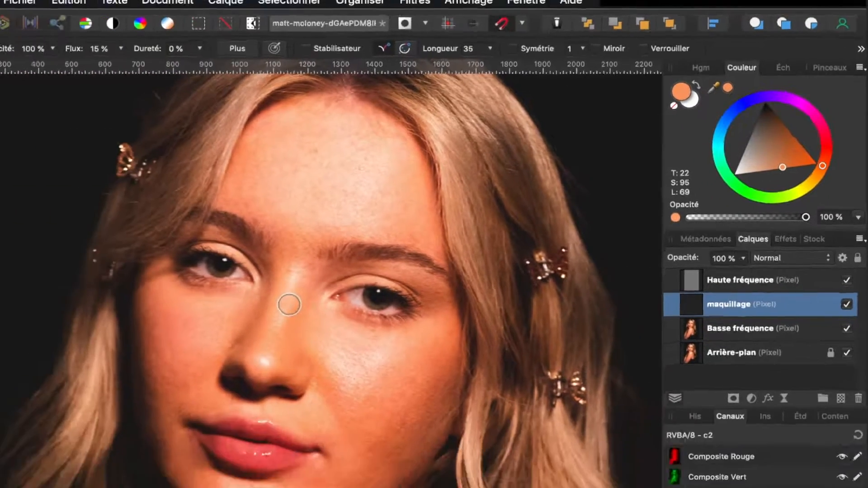
pyautogui.scroll(5, 129, 372)
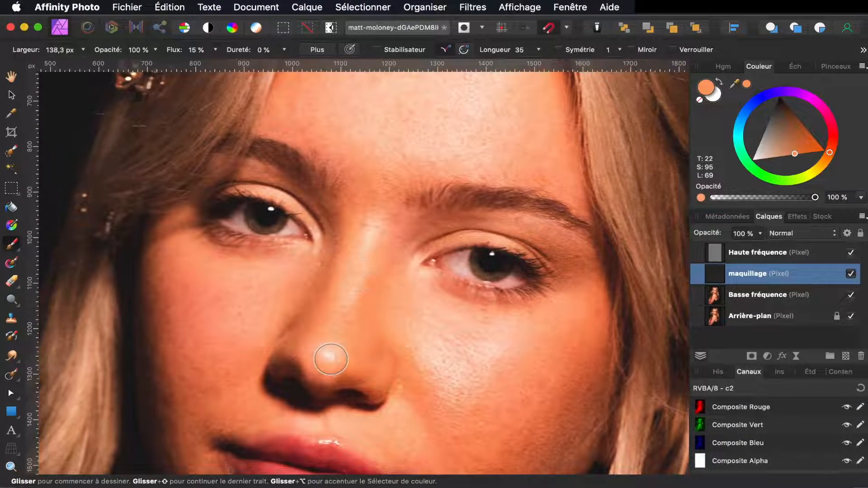
pyautogui.moveTo(338, 337)
pyautogui.mouseDown()
pyautogui.moveTo(373, 217)
pyautogui.moveTo(326, 364)
pyautogui.moveTo(339, 329)
pyautogui.mouseUp()
# Step: Enlarge the brush to 486.6 px and paint the sampled skin tone over the forehead
pyautogui.scroll(5, 443, 175)
pyautogui.hscroll(2, 443, 175)
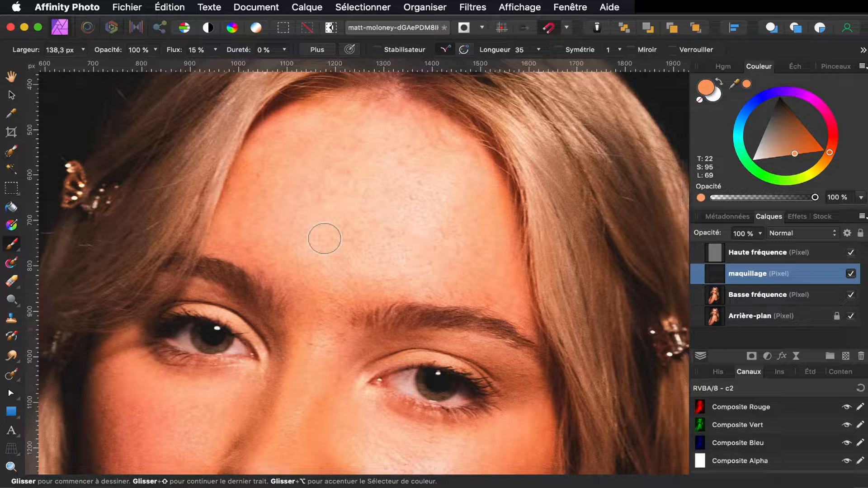
pyautogui.press(']')
pyautogui.press(']')
pyautogui.press(']')
pyautogui.press(']')
pyautogui.press(']')
pyautogui.press(']')
pyautogui.press(']')
pyautogui.press(']')
pyautogui.press(']')
pyautogui.press(']')
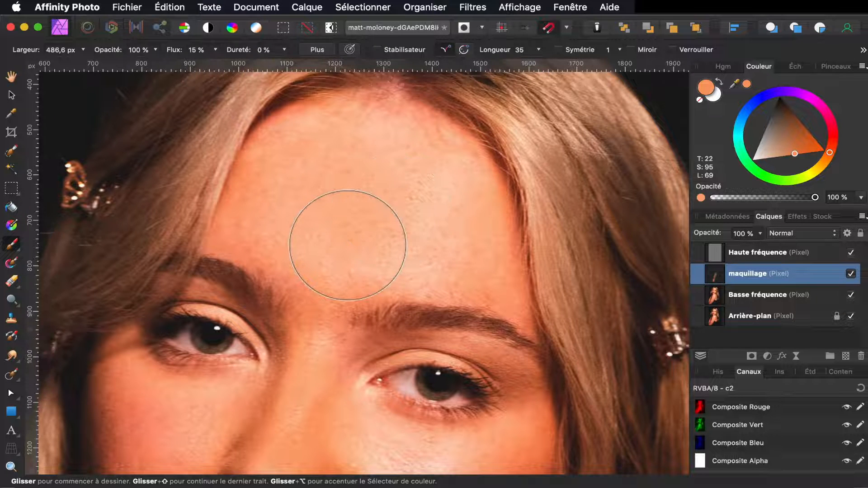
# Step: Reduce the brush to 183.5 px and paint the sampled skin tone over the chin area below the lips
pyautogui.scroll(-10, 348, 245)
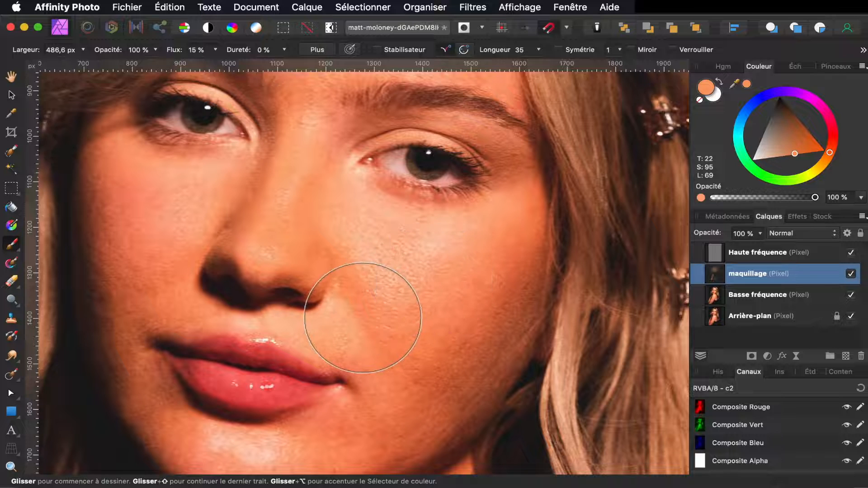
pyautogui.scroll(-5, 363, 317)
pyautogui.press('[')
pyautogui.press('[')
pyautogui.press('[')
pyautogui.press('[')
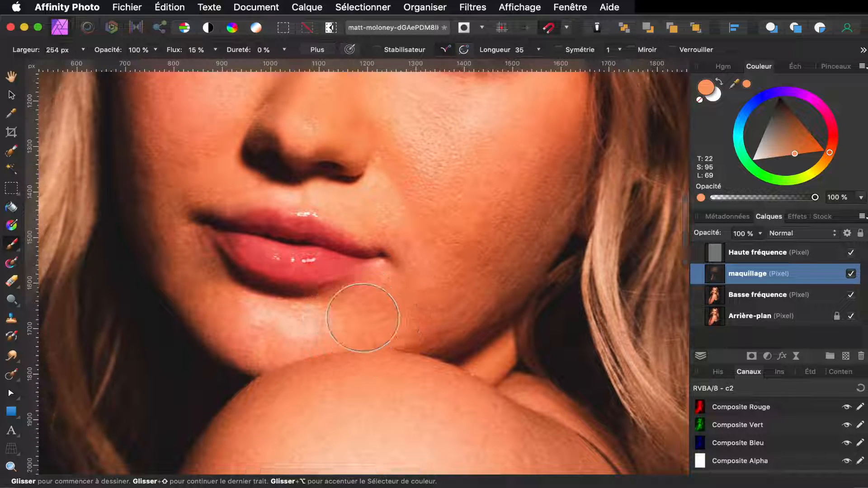
pyautogui.press('[')
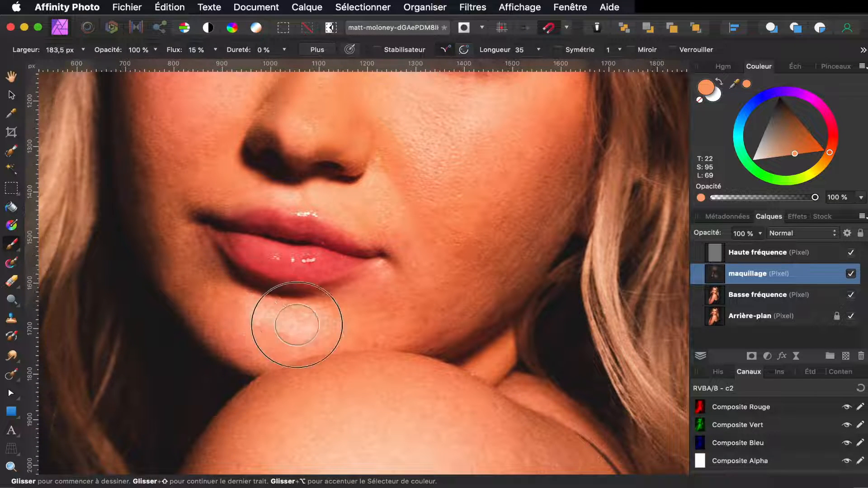
# Step: Enlarge the brush to 853.9 px and paint the sampled skin tone over the shoulder and upper arm
pyautogui.scroll(-5, 316, 343)
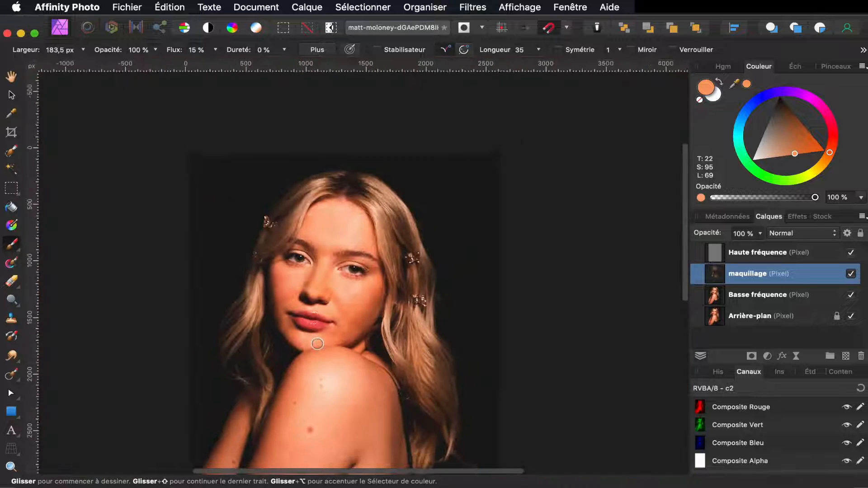
pyautogui.scroll(8, 318, 344)
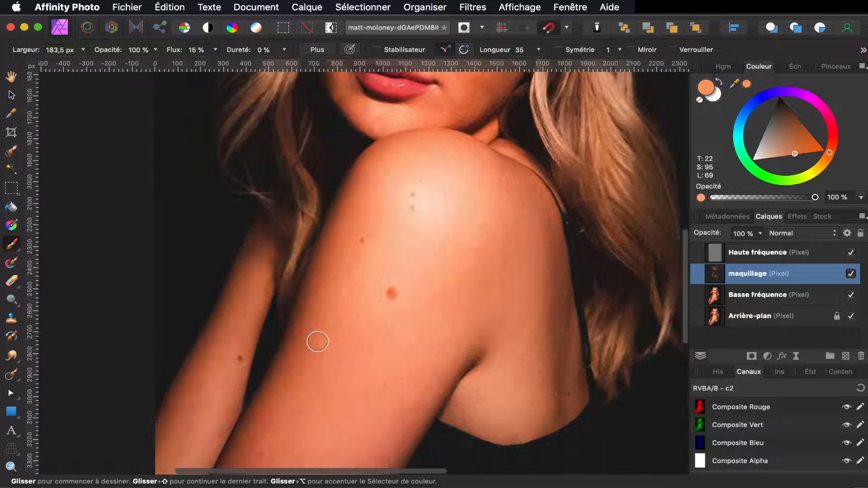
pyautogui.press(']')
pyautogui.press(']')
pyautogui.press(']')
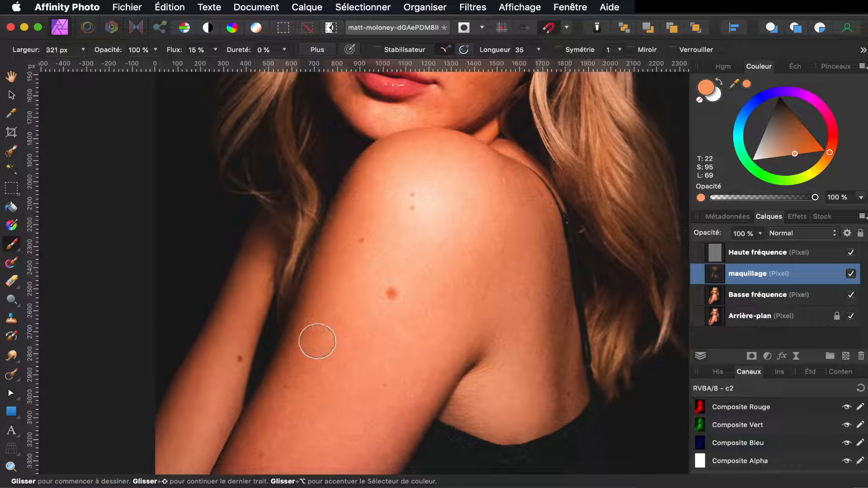
pyautogui.press(']')
pyautogui.press(']')
pyautogui.press(']')
pyautogui.press(']')
pyautogui.press(']')
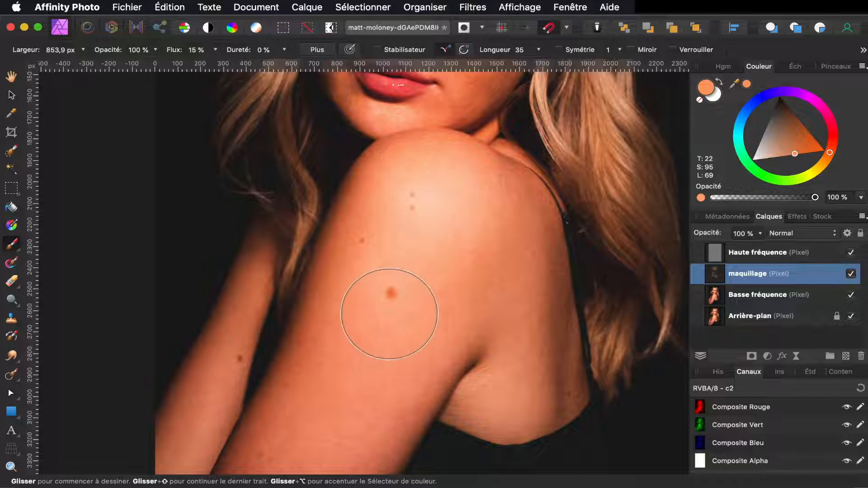
# Step: Set the maquillage layer's opacity to 75 % and undo the stray brush dab on the dark background
pyautogui.press('super+0')
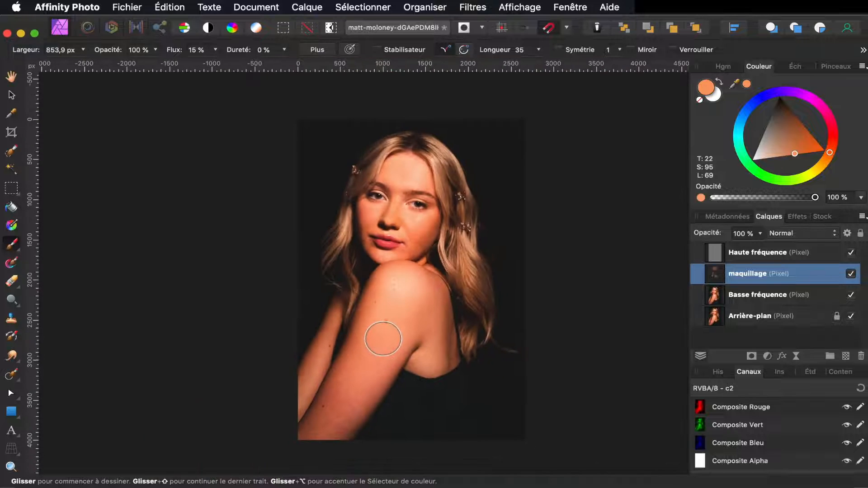
pyautogui.scroll(5, 383, 339)
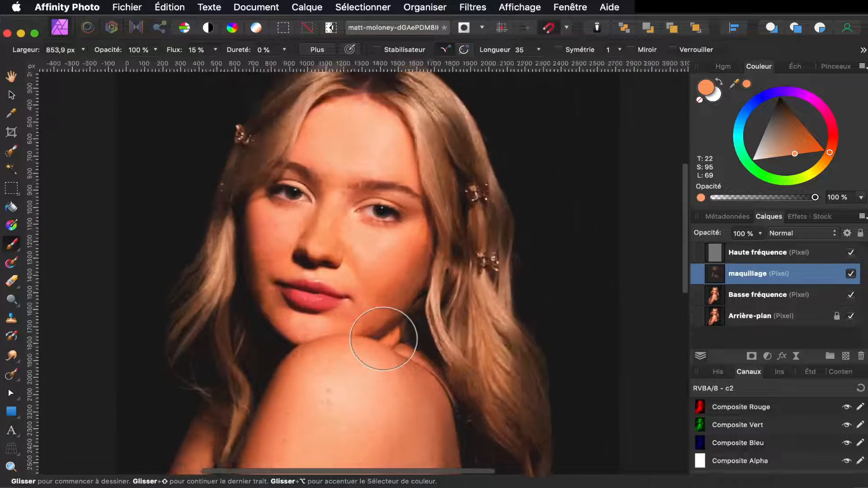
pyautogui.scroll(3, 377, 335)
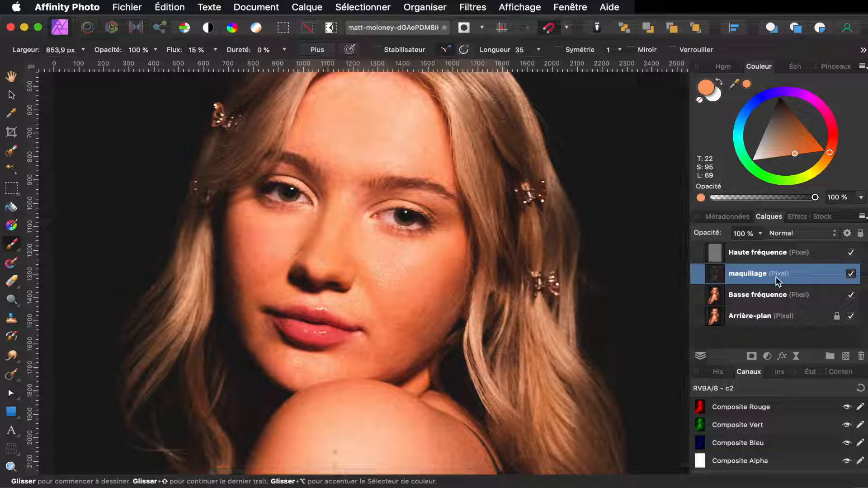
pyautogui.click(761, 234)
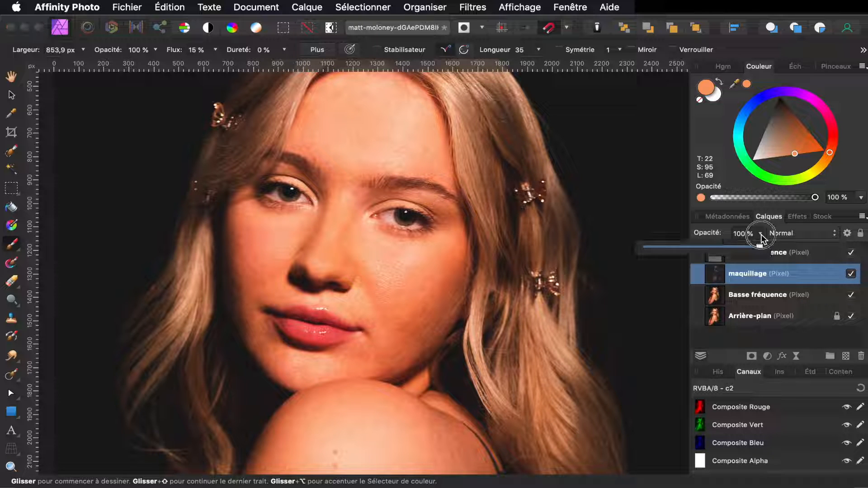
pyautogui.moveTo(760, 247)
pyautogui.mouseDown()
pyautogui.moveTo(612, 250)
pyautogui.moveTo(678, 240)
pyautogui.moveTo(732, 246)
pyautogui.moveTo(732, 236)
pyautogui.moveTo(723, 247)
pyautogui.mouseUp()
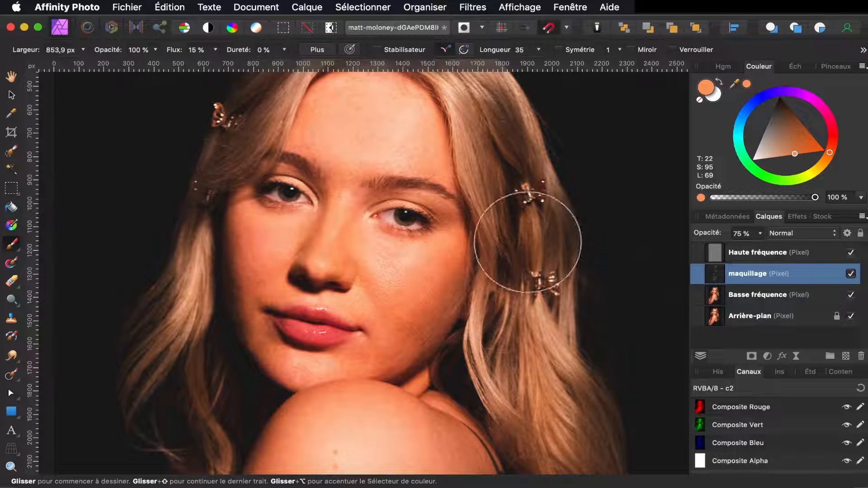
pyautogui.scroll(-1, 616, 147)
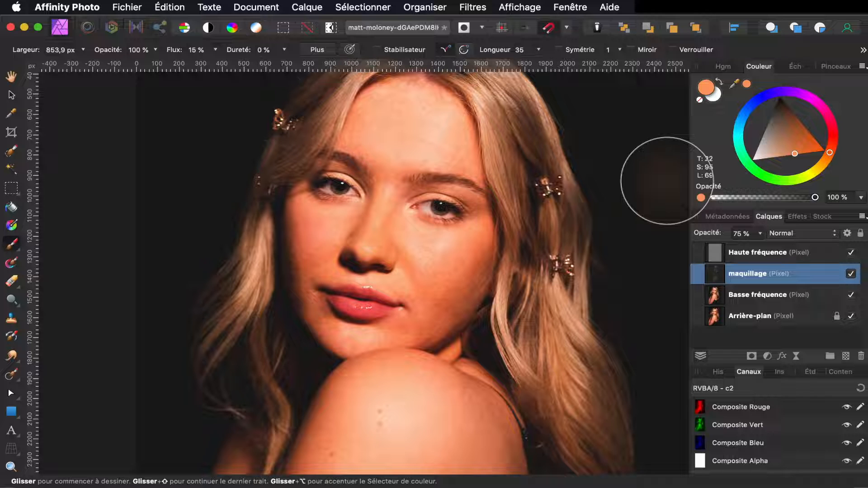
pyautogui.press('super+z')
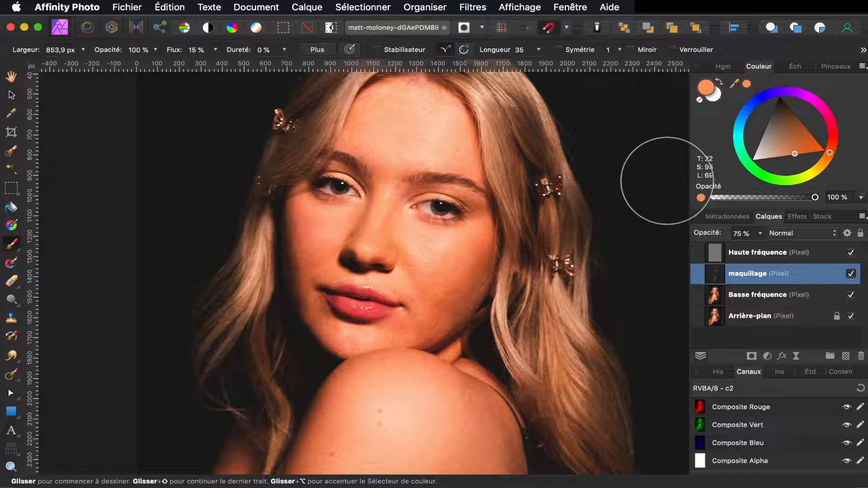